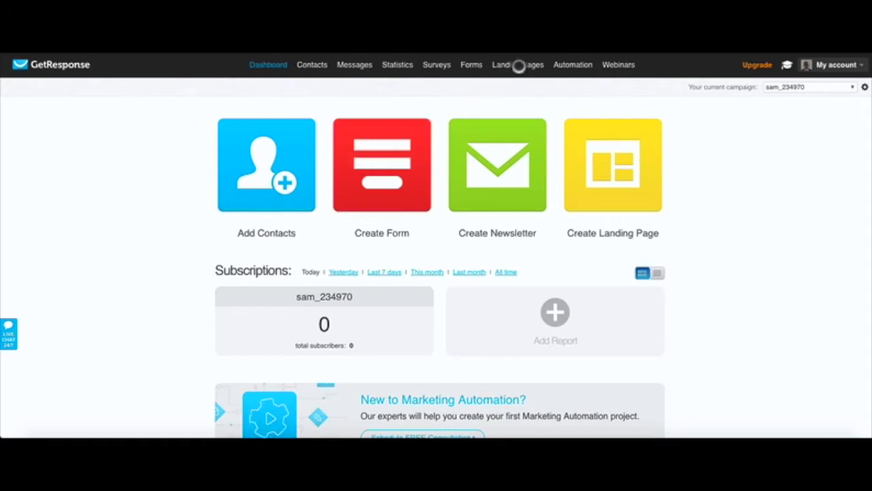
Step: Start a new landing page and filter the template gallery to Opt-in Pages
{"action": "left_click", "coordinate": [519, 65]}
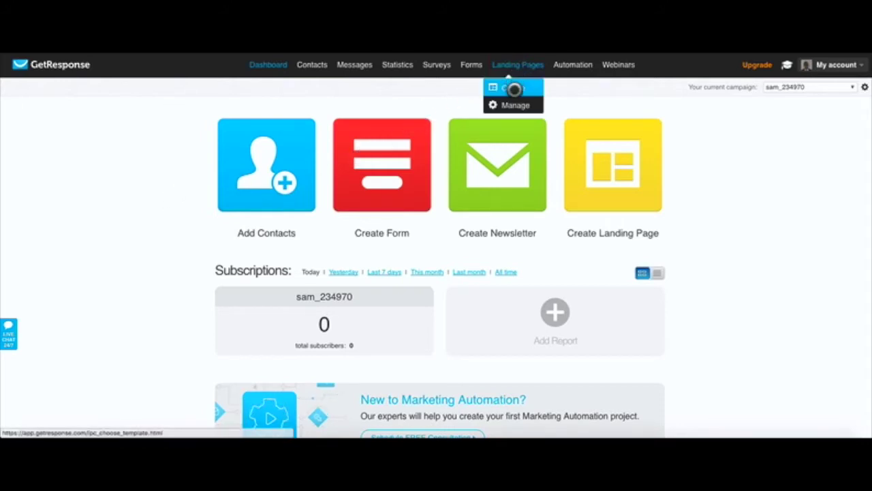
{"action": "left_click", "coordinate": [514, 88]}
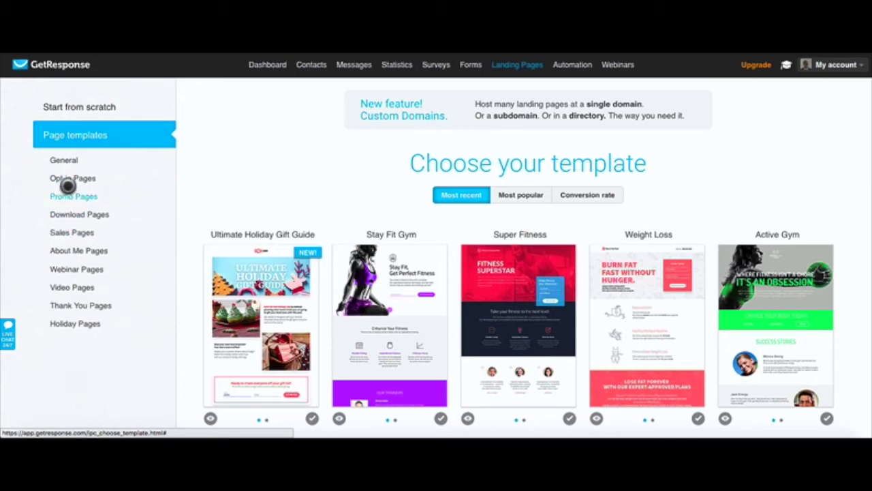
{"action": "left_click", "coordinate": [67, 177]}
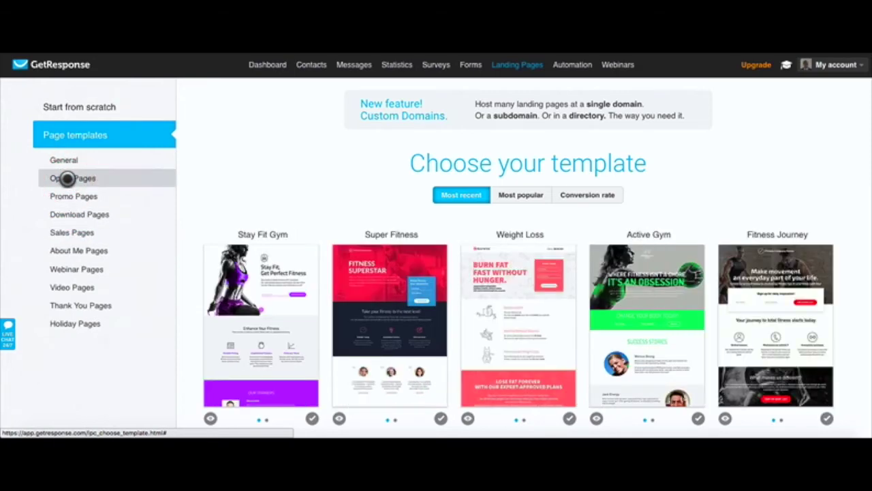
Step: Browse the opt-in templates and sort them by Conversion rate
{"action": "scroll", "coordinate": [228, 252], "scroll_direction": "down", "scroll_amount": 5}
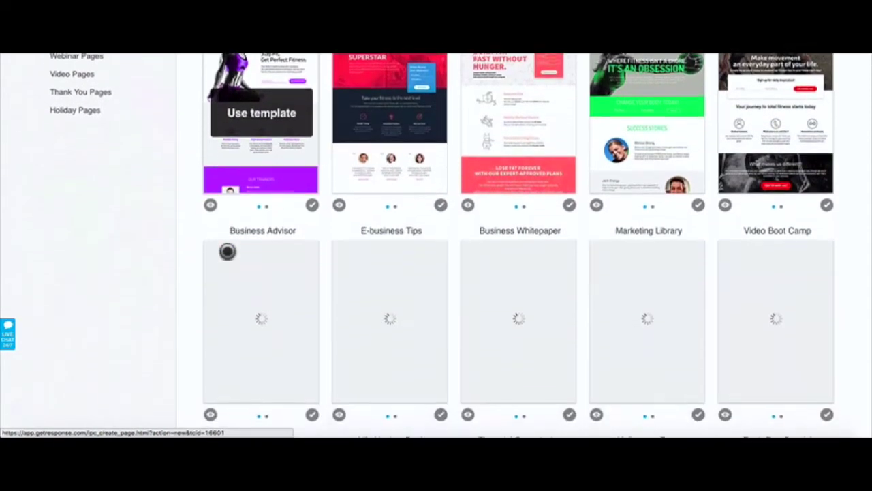
{"action": "scroll", "coordinate": [227, 252], "scroll_direction": "down", "scroll_amount": 4}
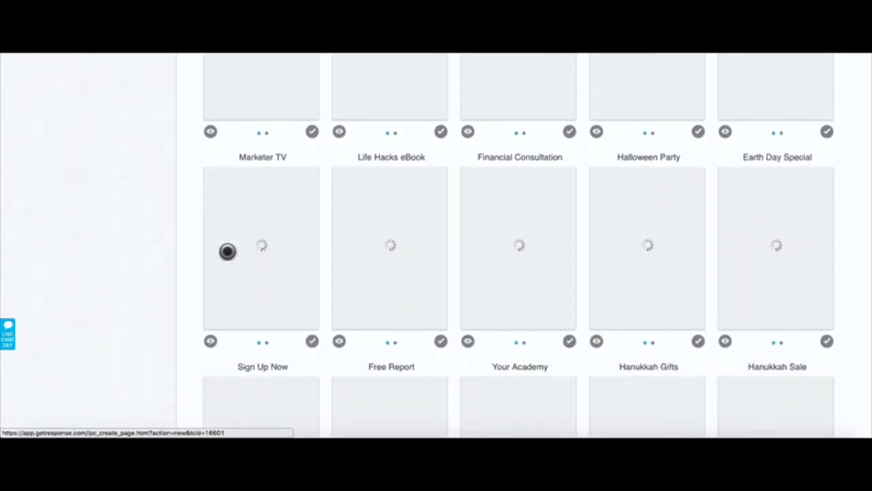
{"action": "scroll", "coordinate": [228, 252], "scroll_direction": "down", "scroll_amount": 5}
{"action": "scroll", "coordinate": [227, 252], "scroll_direction": "up", "scroll_amount": 12}
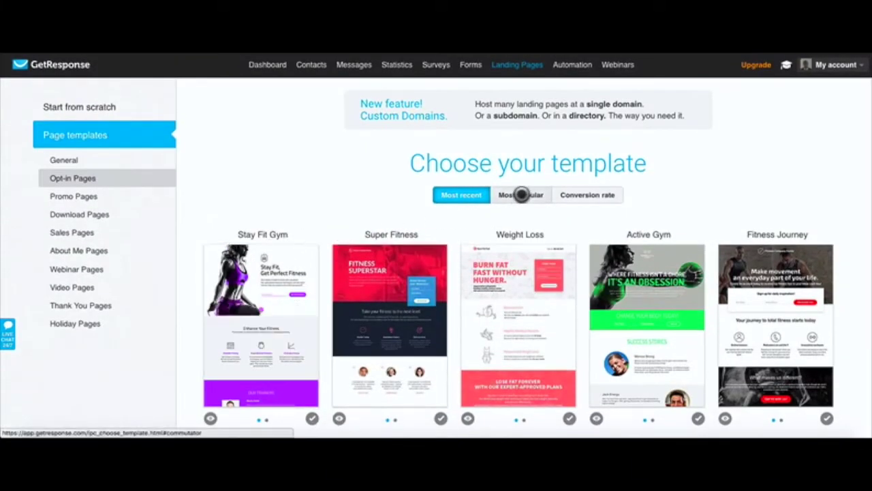
{"action": "left_click", "coordinate": [585, 195]}
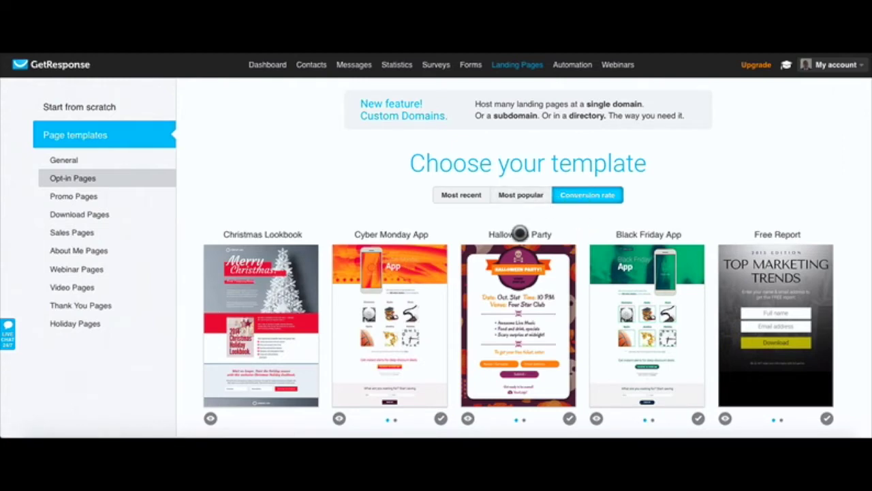
Step: Review the conversion-rate results, then re-sort the opt-in templates by Most popular
{"action": "scroll", "coordinate": [520, 234], "scroll_direction": "down", "scroll_amount": 1}
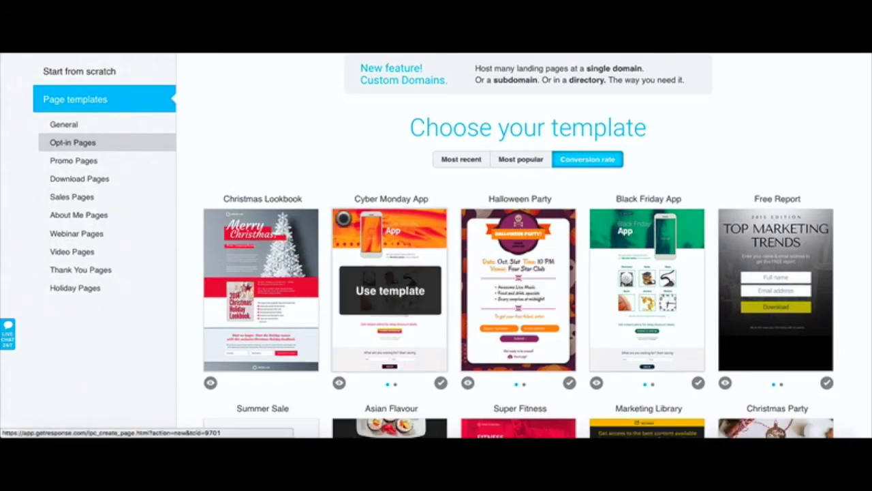
{"action": "scroll", "coordinate": [343, 218], "scroll_direction": "down", "scroll_amount": 1}
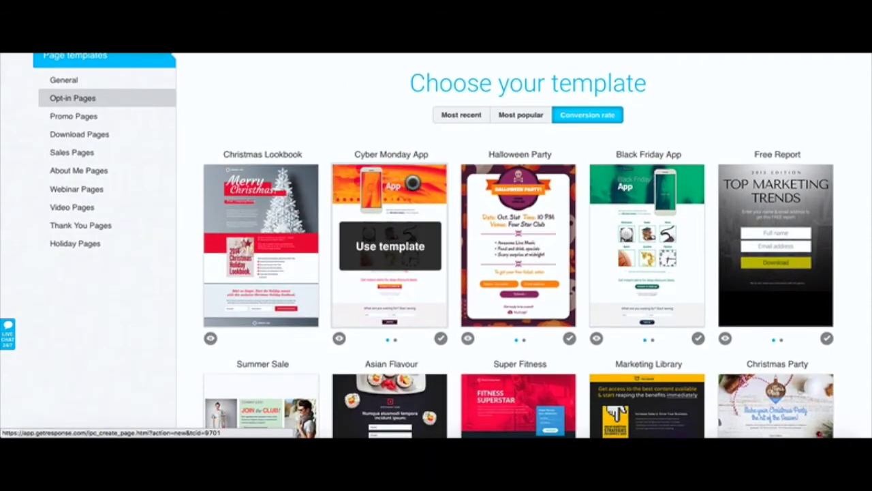
{"action": "scroll", "coordinate": [441, 271], "scroll_direction": "down", "scroll_amount": 1}
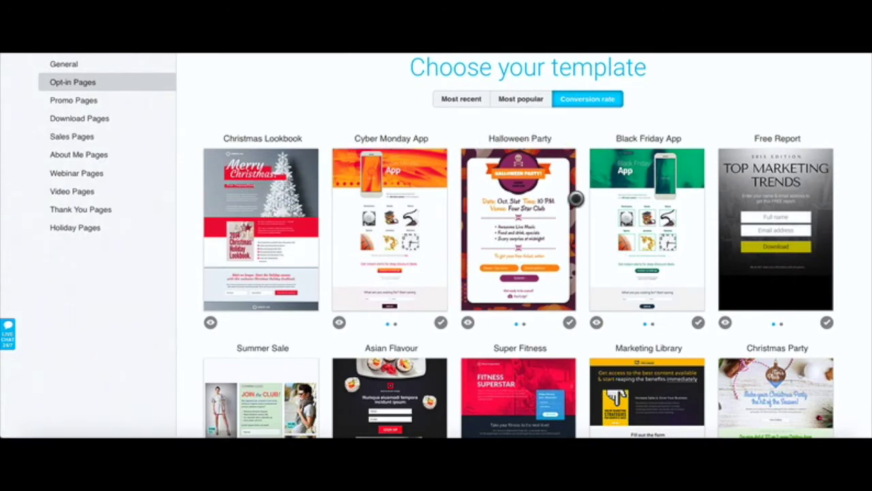
{"action": "scroll", "coordinate": [571, 273], "scroll_direction": "down", "scroll_amount": 5}
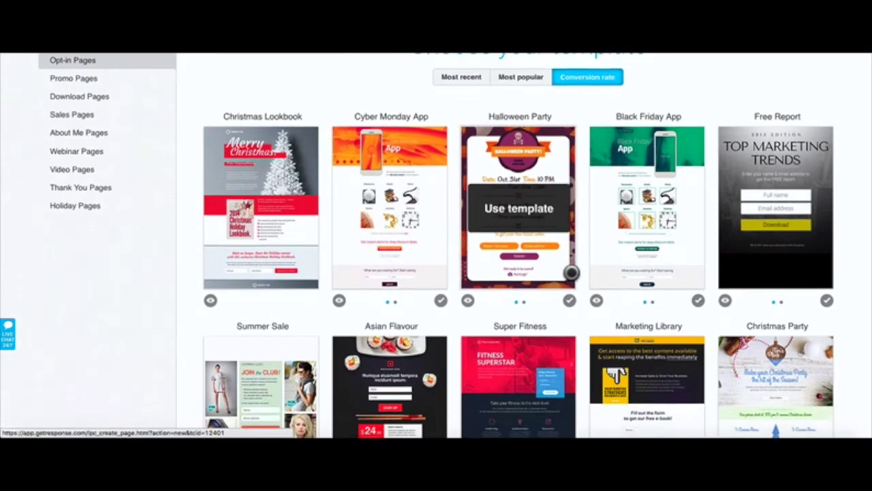
{"action": "scroll", "coordinate": [571, 273], "scroll_direction": "down", "scroll_amount": 7}
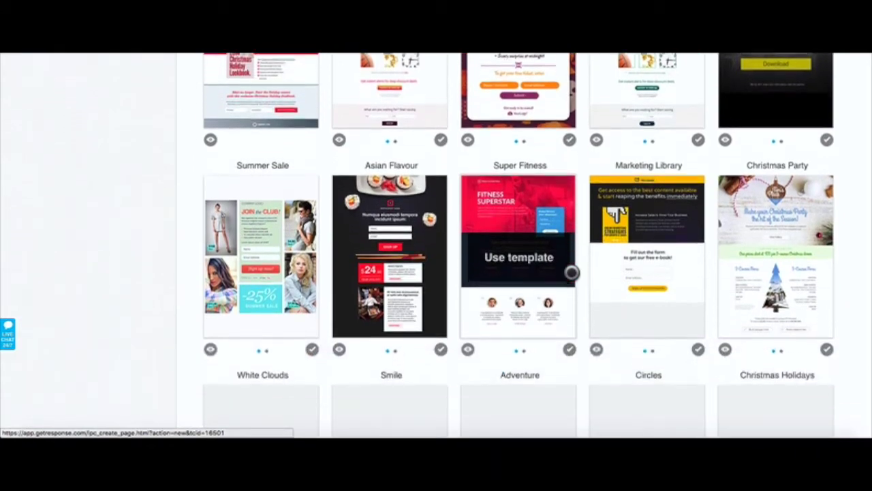
{"action": "scroll", "coordinate": [571, 273], "scroll_direction": "up", "scroll_amount": 6}
{"action": "scroll", "coordinate": [571, 273], "scroll_direction": "up", "scroll_amount": 4}
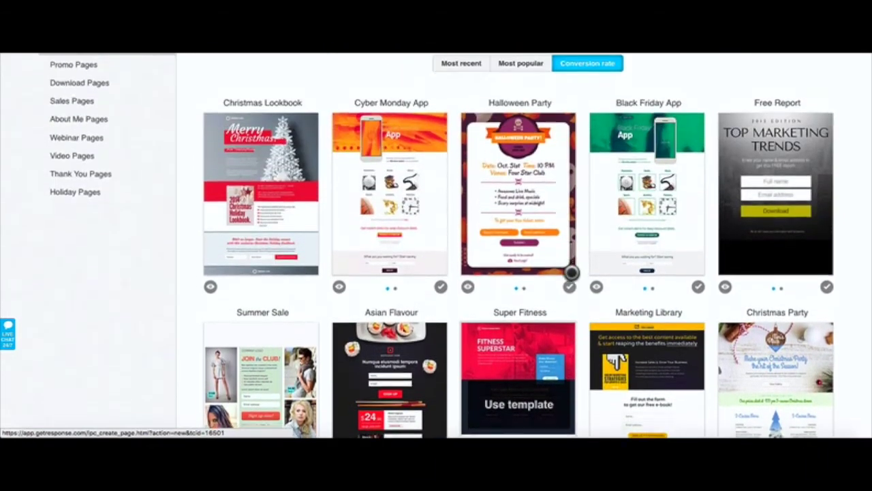
{"action": "scroll", "coordinate": [571, 272], "scroll_direction": "down", "scroll_amount": 14}
{"action": "scroll", "coordinate": [571, 273], "scroll_direction": "down", "scroll_amount": 6}
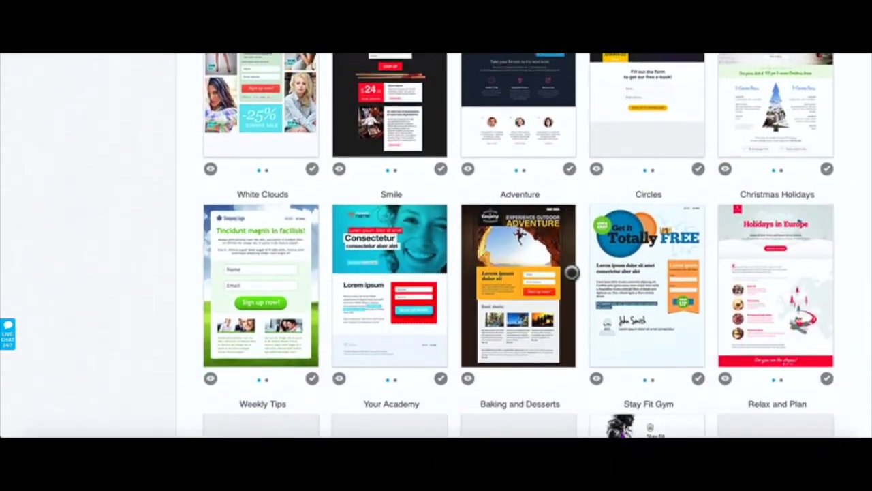
{"action": "scroll", "coordinate": [571, 271], "scroll_direction": "up", "scroll_amount": 20}
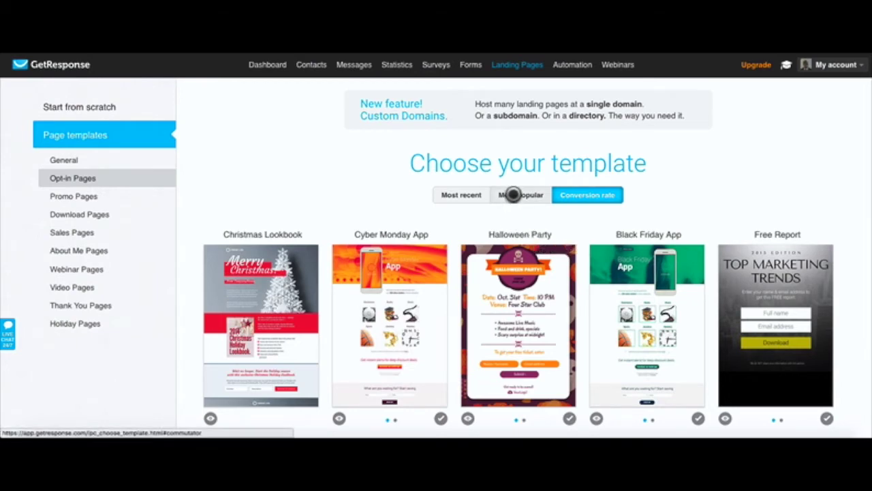
{"action": "scroll", "coordinate": [538, 290], "scroll_direction": "down", "scroll_amount": 1}
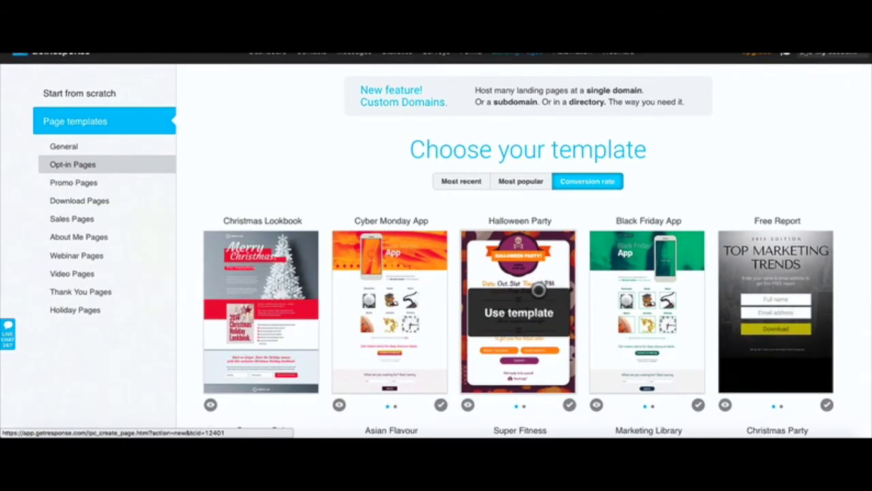
{"action": "left_click", "coordinate": [519, 181]}
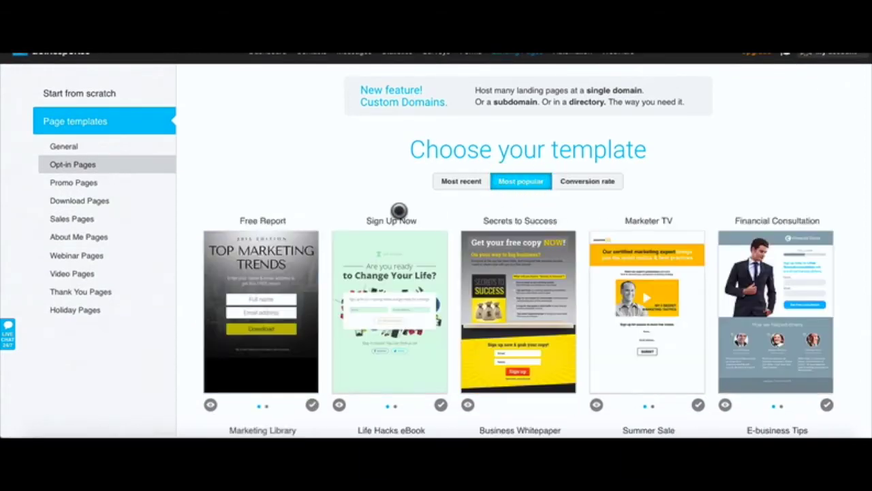
Step: Scroll the popular templates and build the page from the Video Boot Camp template
{"action": "scroll", "coordinate": [531, 313], "scroll_direction": "down", "scroll_amount": 5}
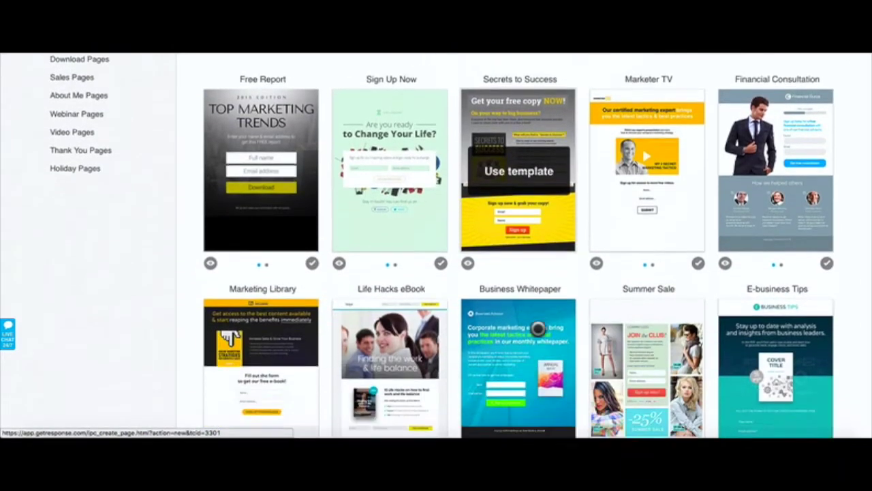
{"action": "scroll", "coordinate": [537, 328], "scroll_direction": "down", "scroll_amount": 1}
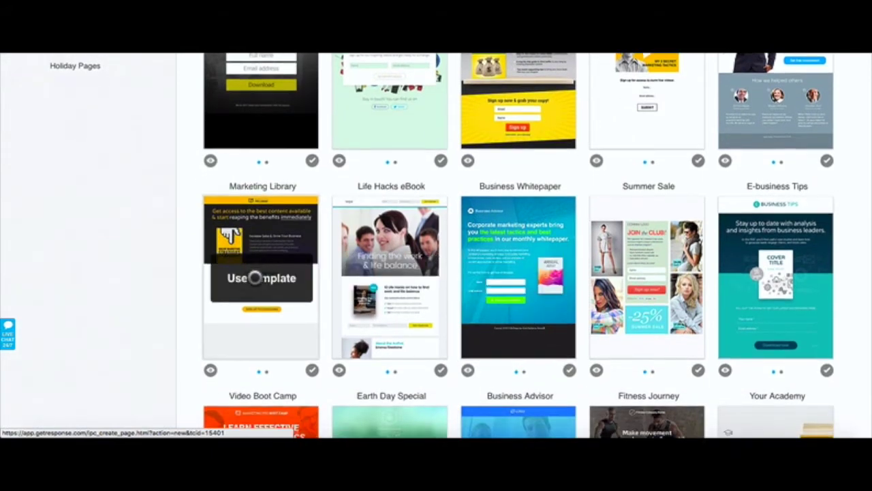
{"action": "scroll", "coordinate": [255, 277], "scroll_direction": "down", "scroll_amount": 1}
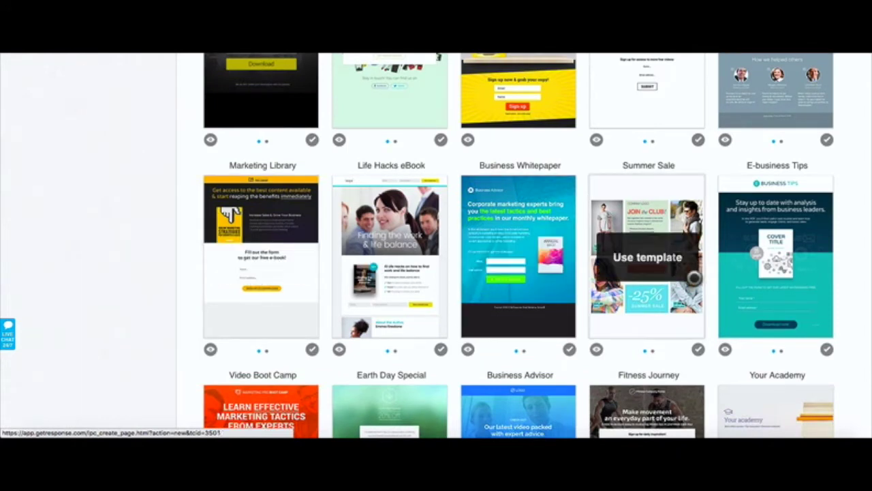
{"action": "scroll", "coordinate": [790, 283], "scroll_direction": "down", "scroll_amount": 1}
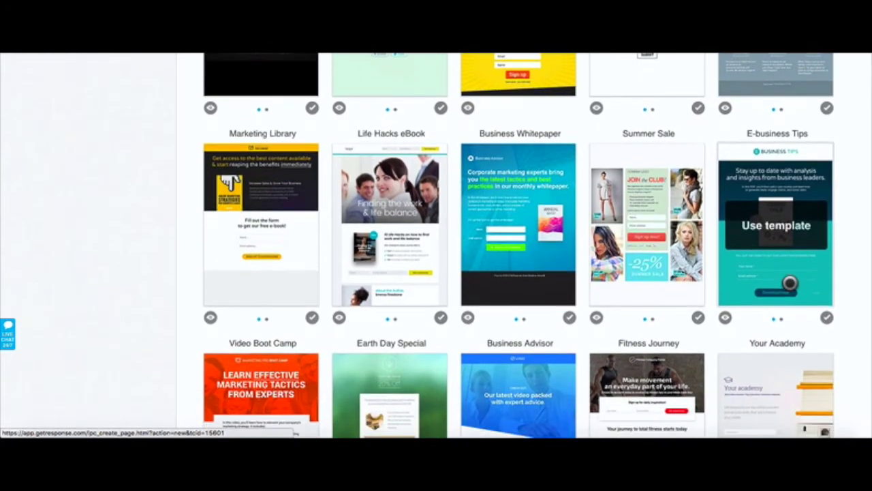
{"action": "scroll", "coordinate": [790, 283], "scroll_direction": "down", "scroll_amount": 5}
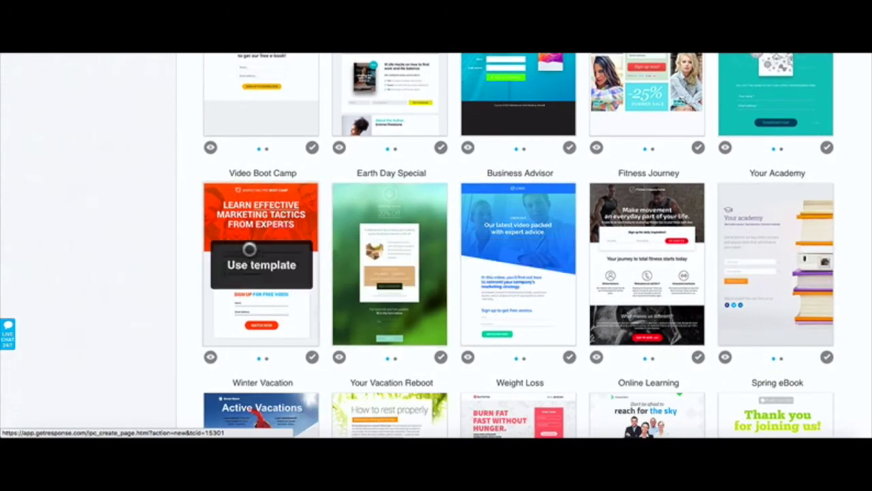
{"action": "left_click", "coordinate": [258, 265]}
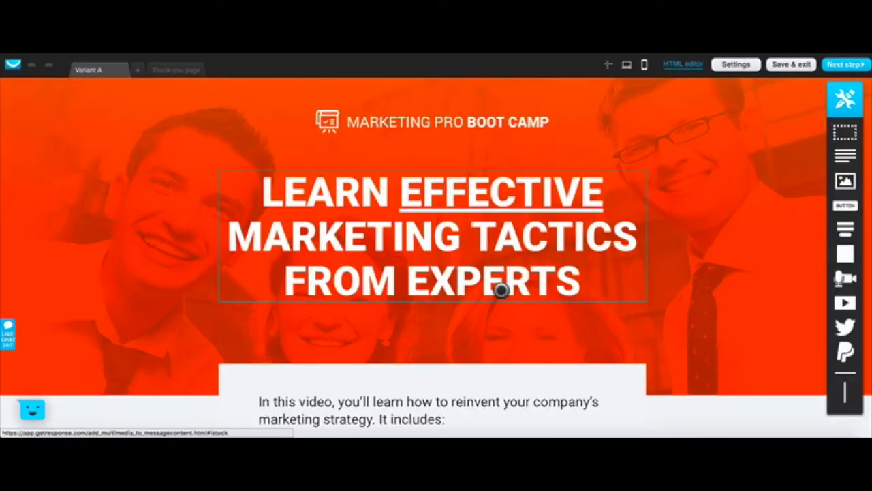
{"action": "scroll", "coordinate": [501, 290], "scroll_direction": "down", "scroll_amount": 6}
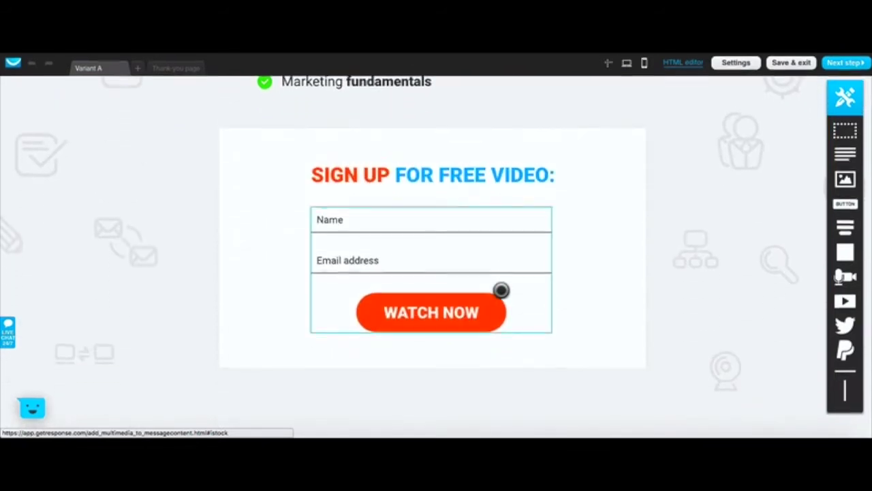
{"action": "scroll", "coordinate": [501, 289], "scroll_direction": "up", "scroll_amount": 6}
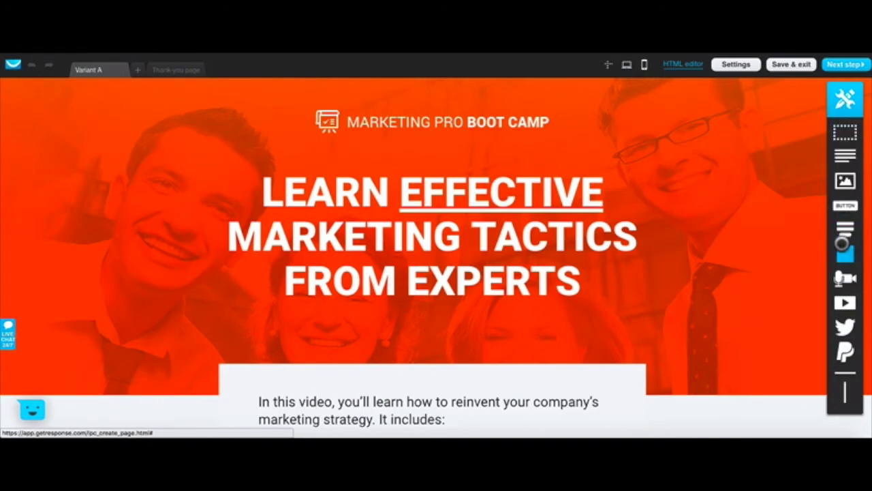
{"action": "mouse_move", "coordinate": [843, 323]}
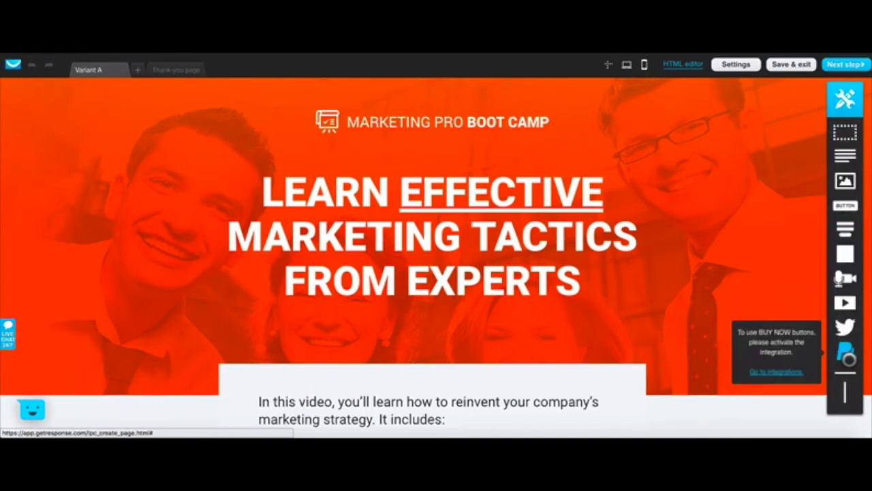
{"action": "scroll", "coordinate": [845, 394], "scroll_direction": "down", "scroll_amount": 1}
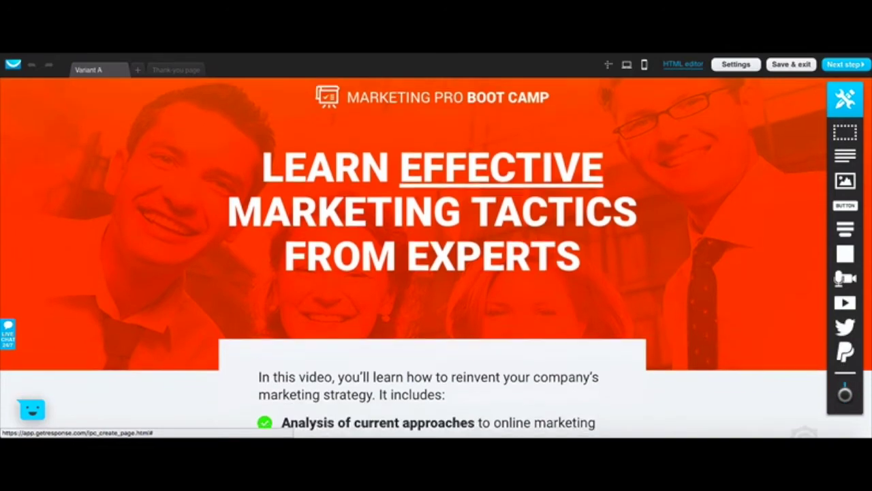
{"action": "scroll", "coordinate": [845, 394], "scroll_direction": "up", "scroll_amount": 1}
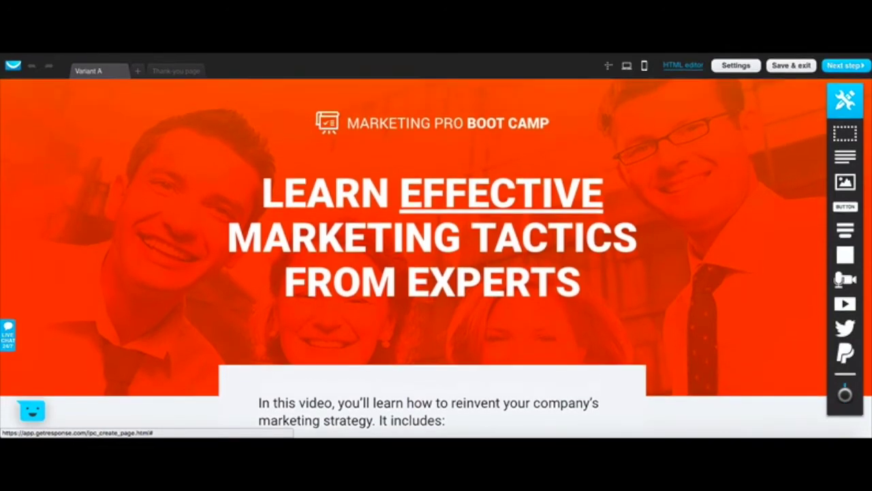
{"action": "left_click", "coordinate": [440, 121]}
Step: Delete the Marketing Pro Boot Camp logo so the headline becomes the top element
{"action": "double_click", "coordinate": [425, 120]}
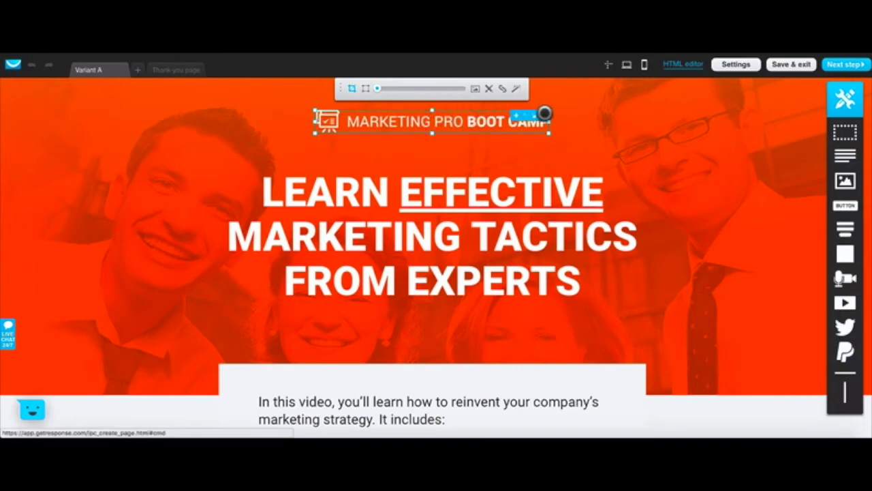
{"action": "left_click", "coordinate": [543, 115]}
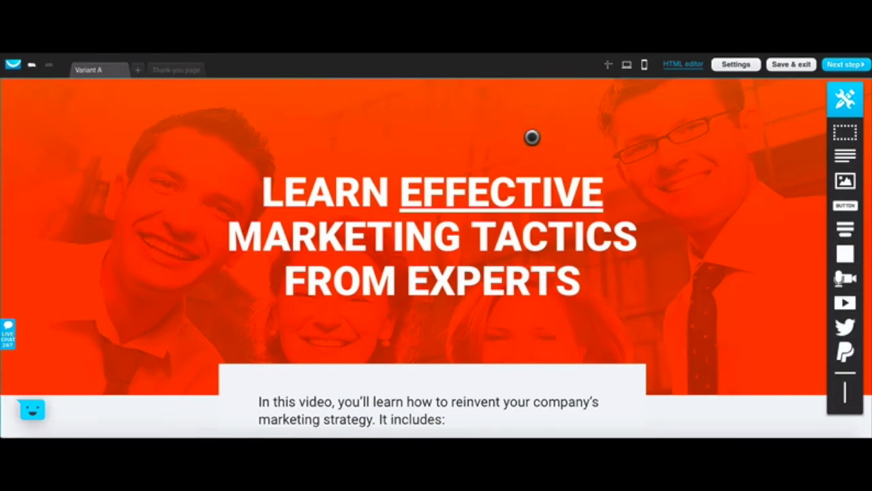
{"action": "left_click", "coordinate": [469, 223]}
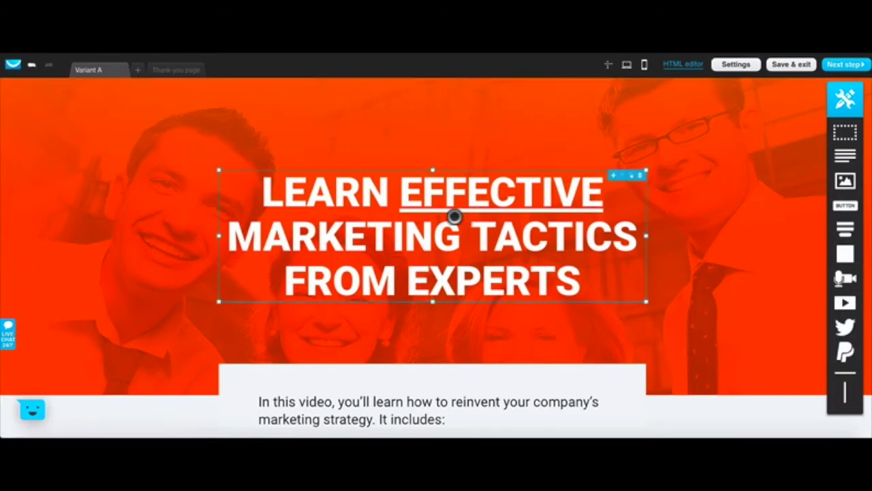
Step: Replace EXPERTS with GURUS so the headline reads 'Learn Effective Marketing Tactics From Gurus'
{"action": "double_click", "coordinate": [572, 271]}
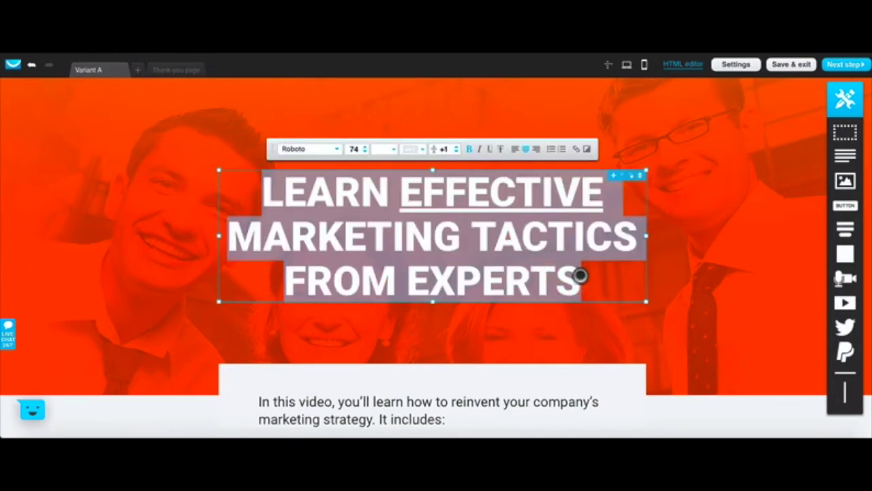
{"action": "left_click", "coordinate": [579, 275]}
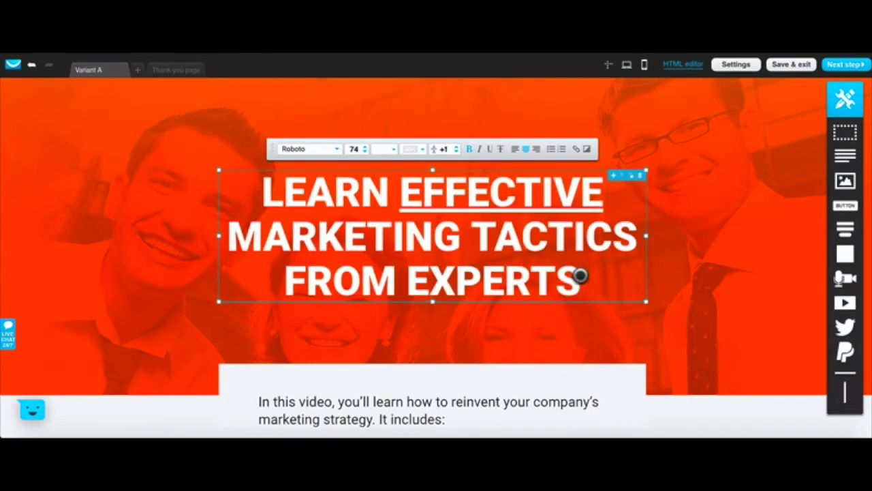
{"action": "left_click_drag", "start_coordinate": [579, 275], "coordinate": [409, 276]}
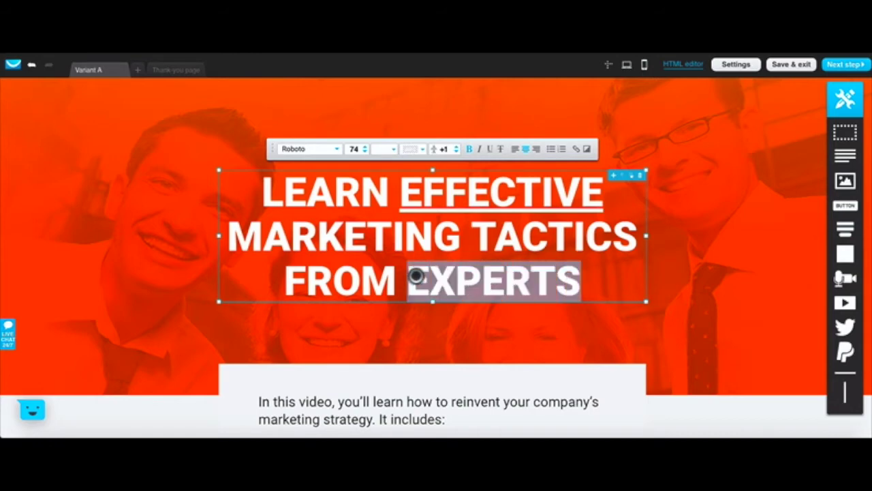
{"action": "type", "text": "Guru"}
{"action": "key", "text": "BackSpace"}
{"action": "key", "text": "BackSpace"}
{"action": "key", "text": "BackSpace"}
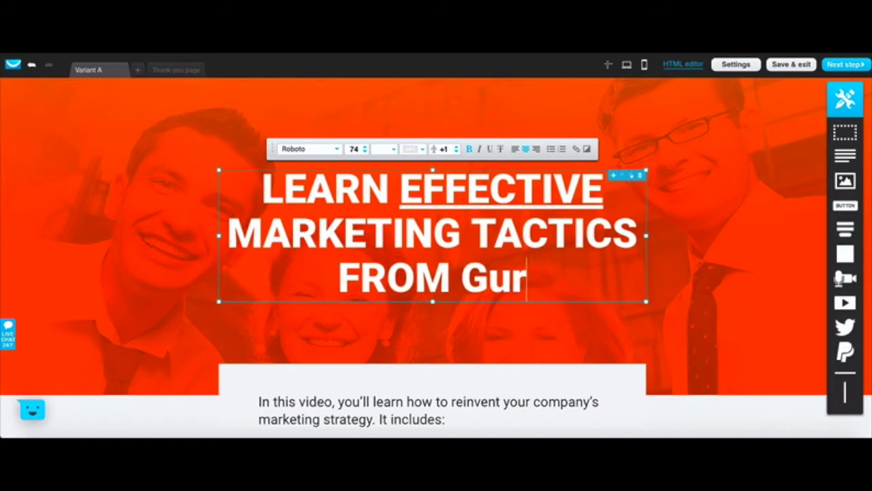
{"action": "type", "text": "URUS"}
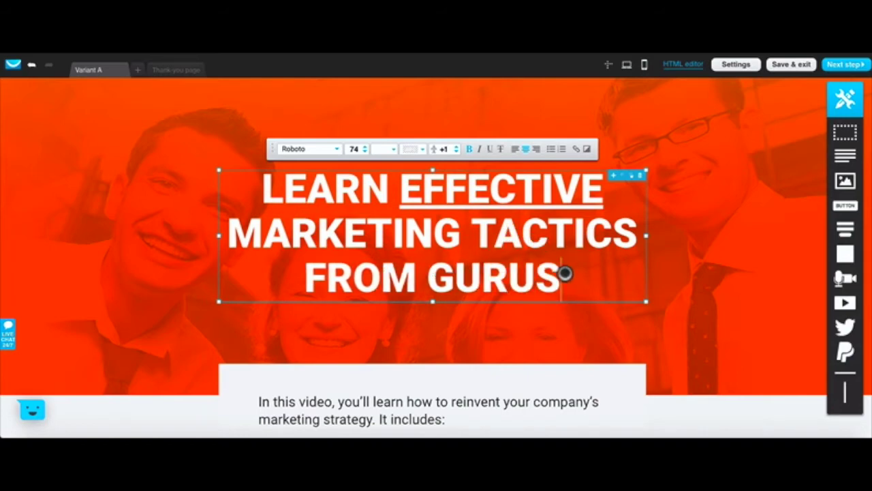
{"action": "left_click_drag", "start_coordinate": [564, 274], "coordinate": [261, 184]}
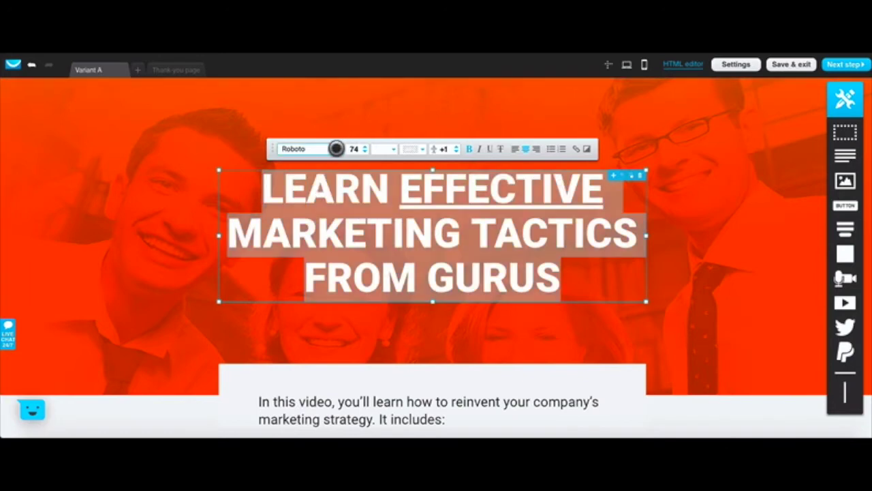
{"action": "left_click", "coordinate": [336, 149]}
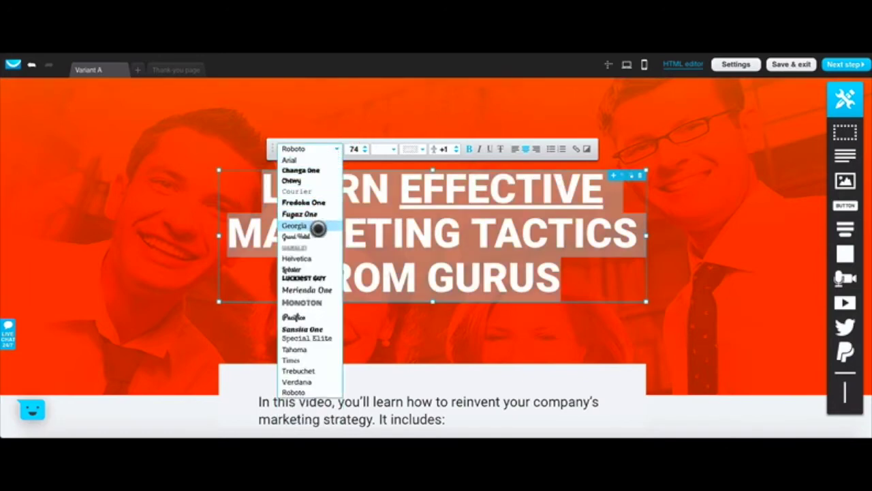
Step: Set the headline font to Helvetica at size 70, keeping it centre-aligned
{"action": "left_click", "coordinate": [305, 257]}
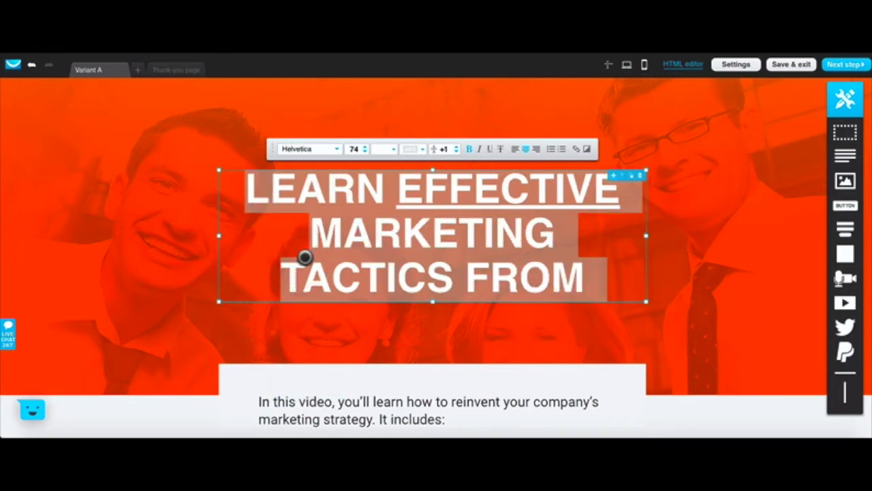
{"action": "left_click", "coordinate": [365, 150]}
{"action": "left_click", "coordinate": [361, 150]}
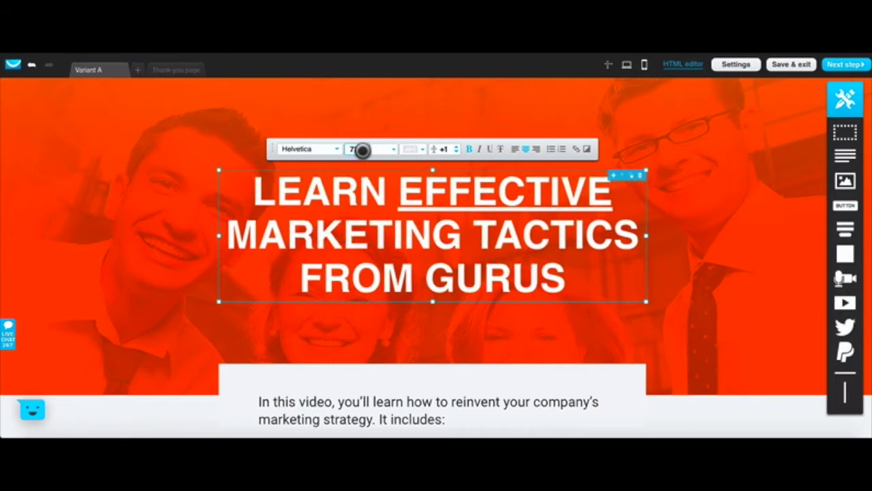
{"action": "left_click", "coordinate": [362, 150]}
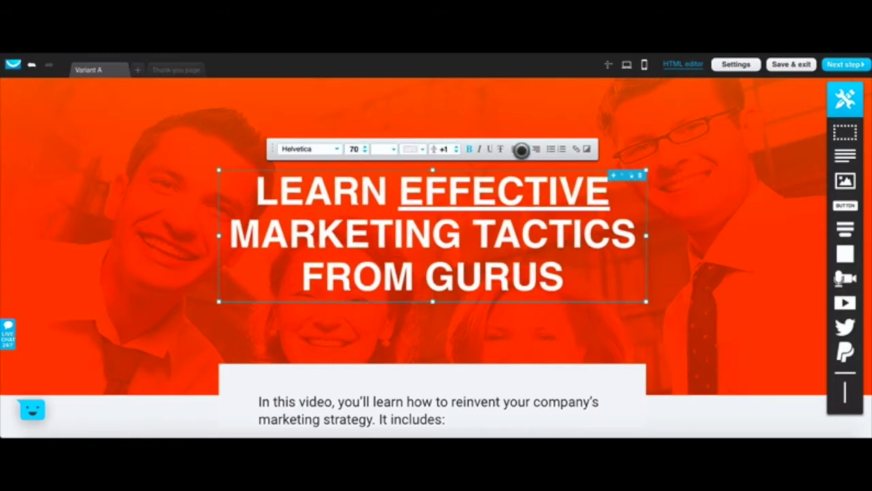
{"action": "left_click", "coordinate": [516, 149]}
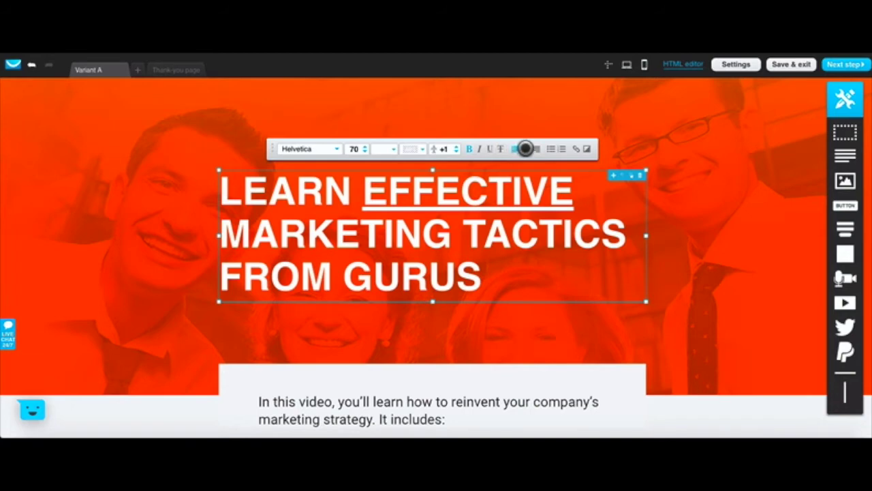
{"action": "left_click", "coordinate": [525, 149]}
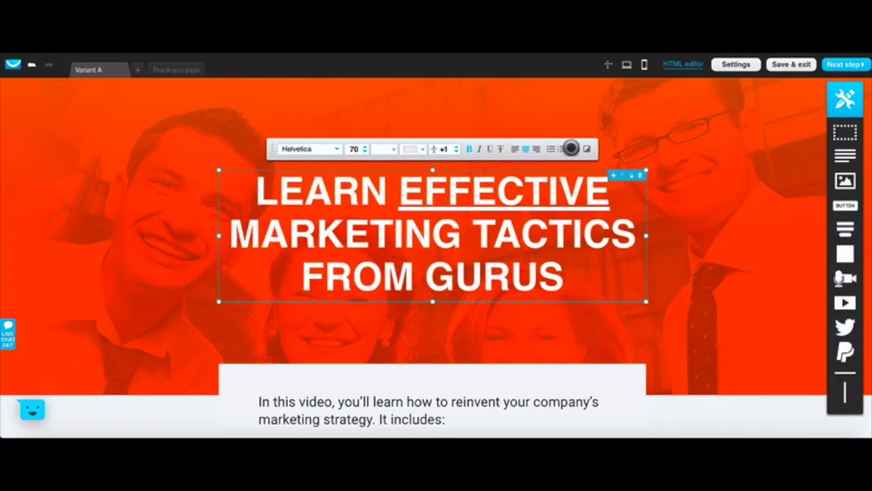
{"action": "left_click", "coordinate": [576, 149]}
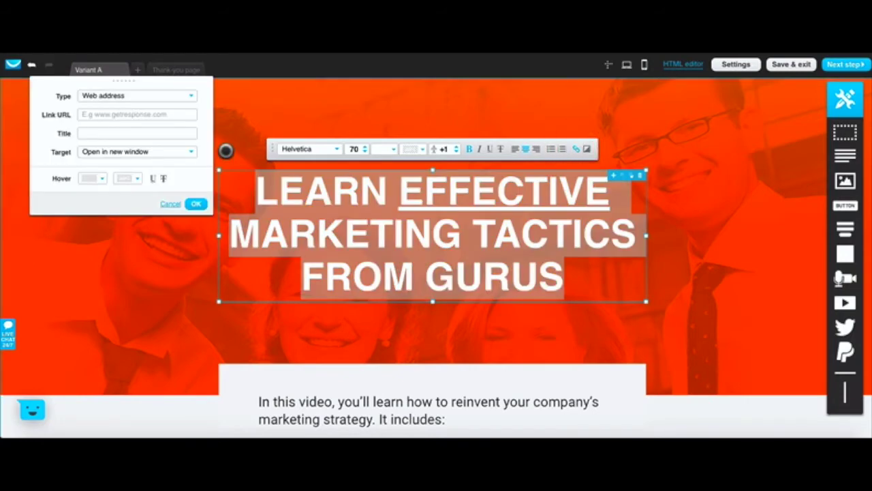
Step: Link the headline to sendemailsmorebusiness.com, titled 'Link To Site', opening in the same window
{"action": "left_click", "coordinate": [113, 112]}
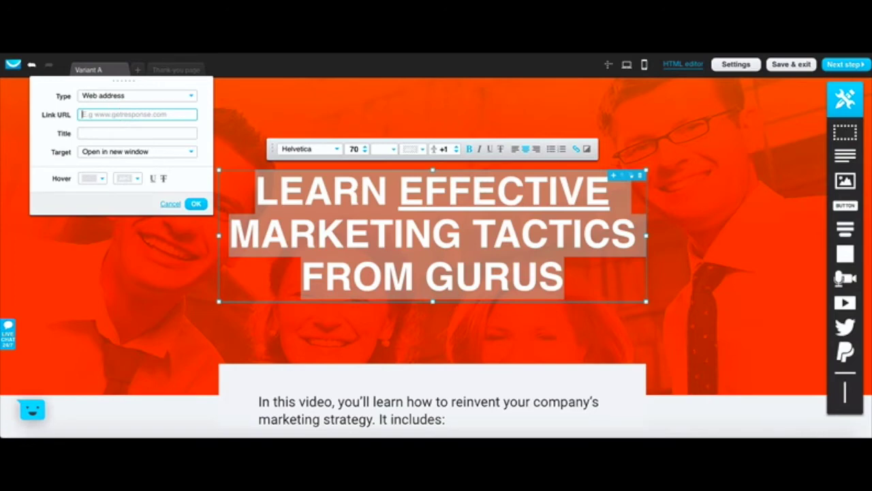
{"action": "type", "text": "http://www.sendemailsm"}
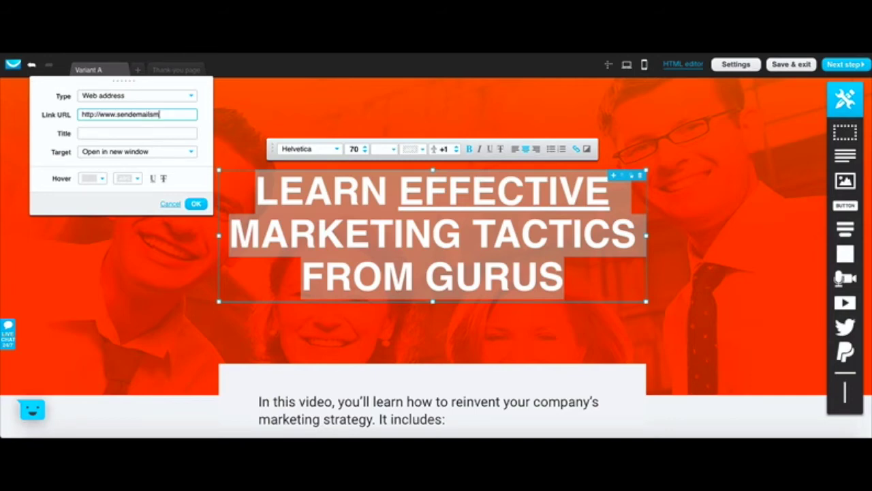
{"action": "type", "text": "ss.com"}
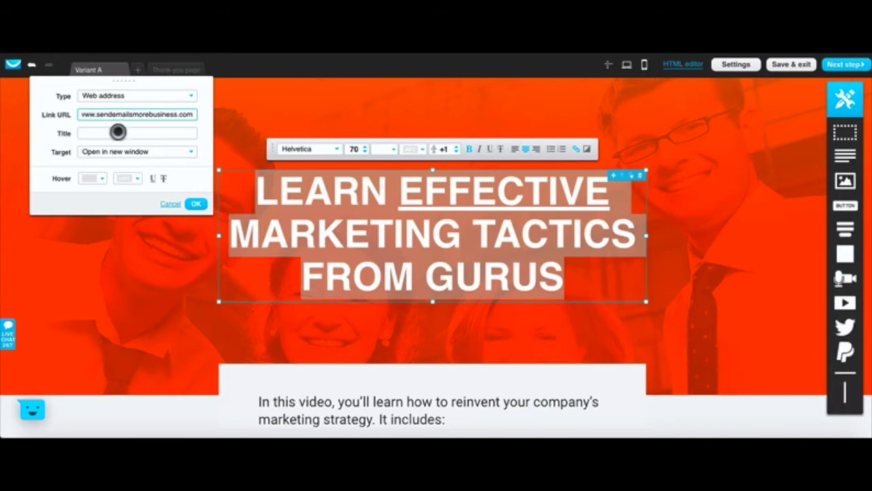
{"action": "left_click", "coordinate": [117, 133]}
{"action": "type", "text": "Link To Site"}
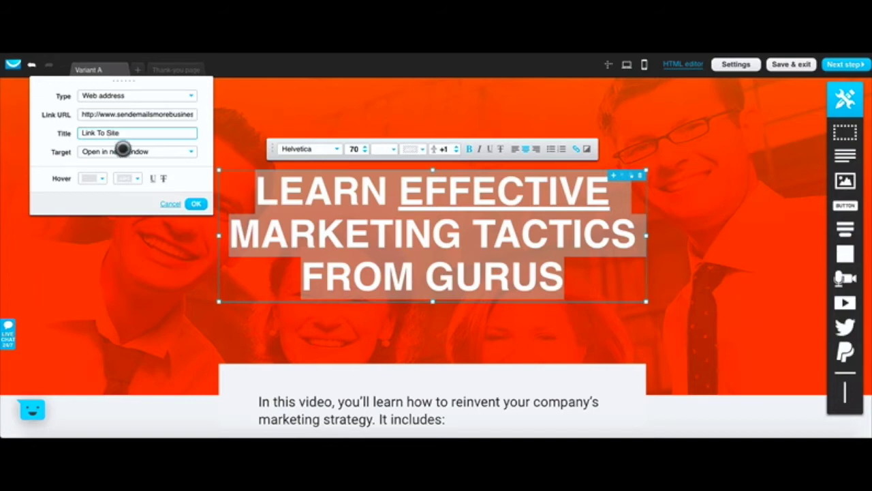
{"action": "left_click", "coordinate": [133, 151]}
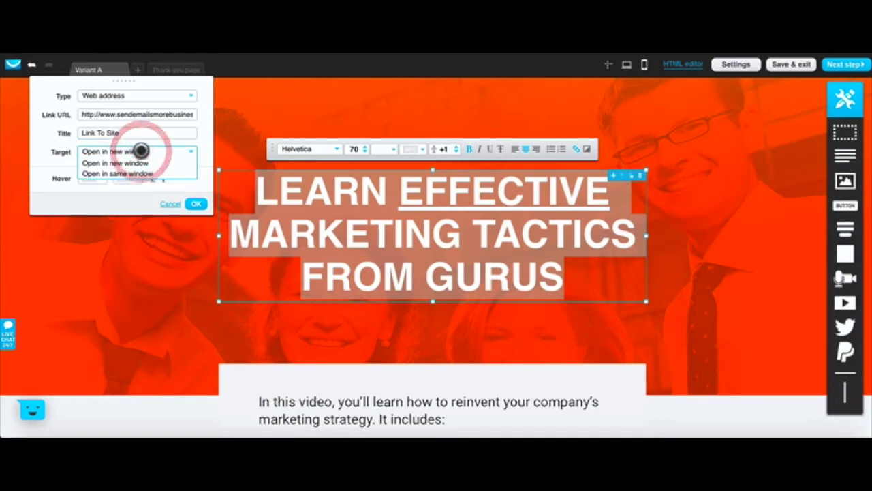
{"action": "left_click", "coordinate": [133, 173]}
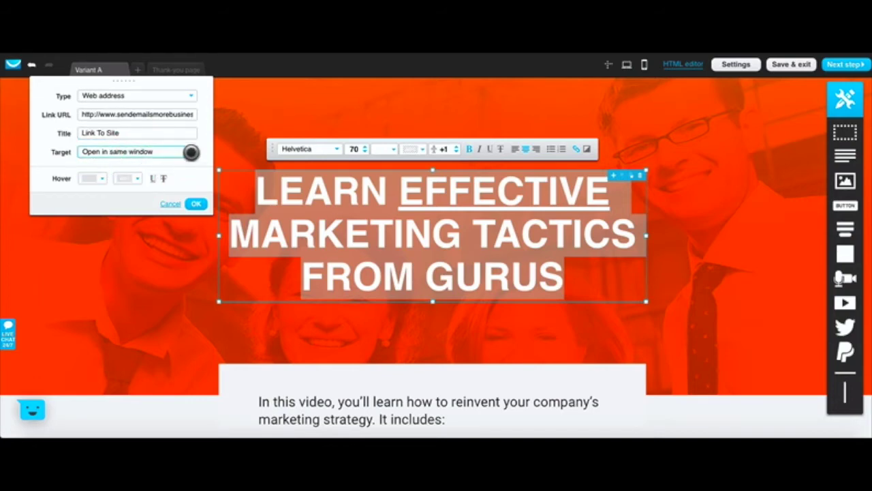
{"action": "left_click", "coordinate": [230, 130]}
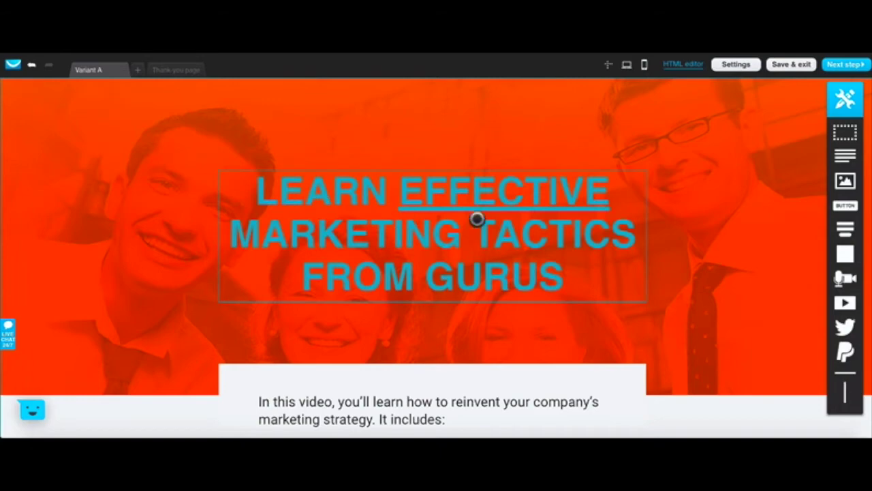
{"action": "scroll", "coordinate": [530, 257], "scroll_direction": "down", "scroll_amount": 6}
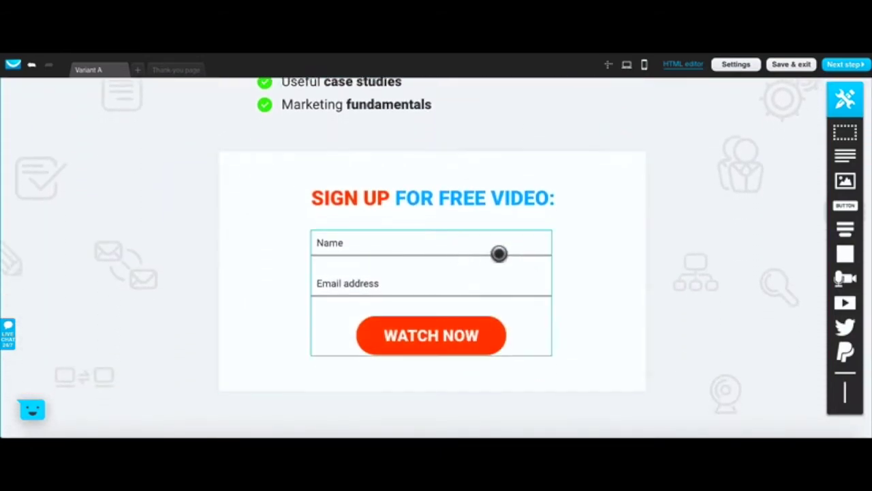
Step: Strip Name, City and Birthdate from the signup form, leaving only Email address
{"action": "scroll", "coordinate": [499, 254], "scroll_direction": "down", "scroll_amount": 1}
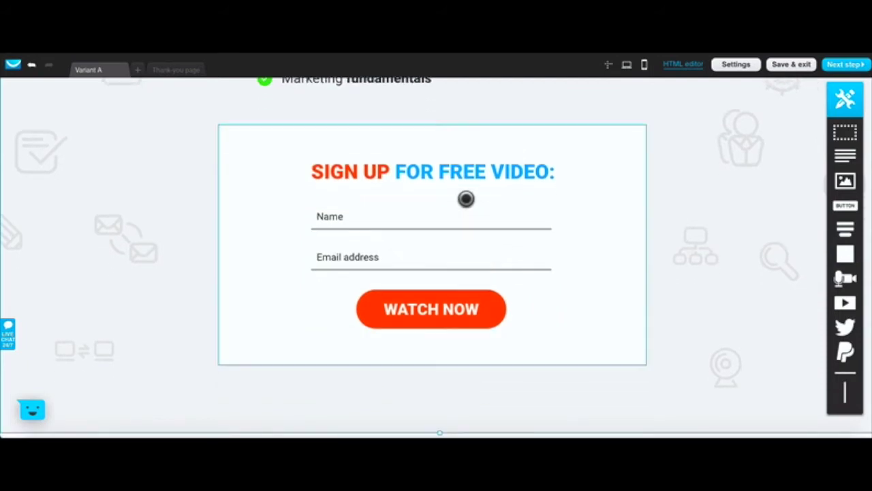
{"action": "left_click", "coordinate": [395, 214]}
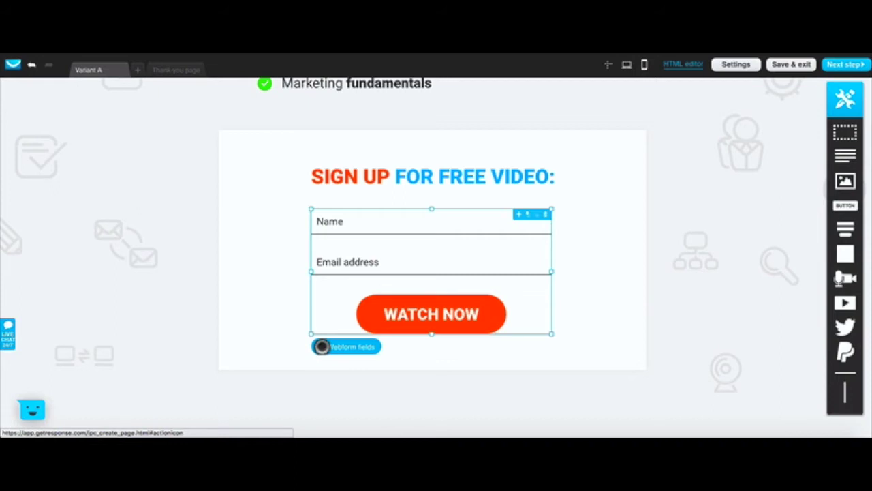
{"action": "left_click", "coordinate": [321, 346]}
{"action": "left_click", "coordinate": [322, 346]}
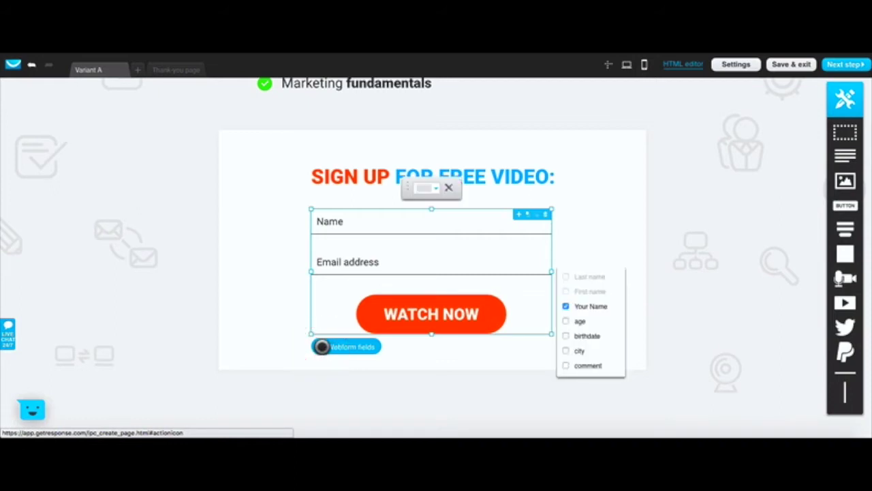
{"action": "left_click", "coordinate": [565, 349]}
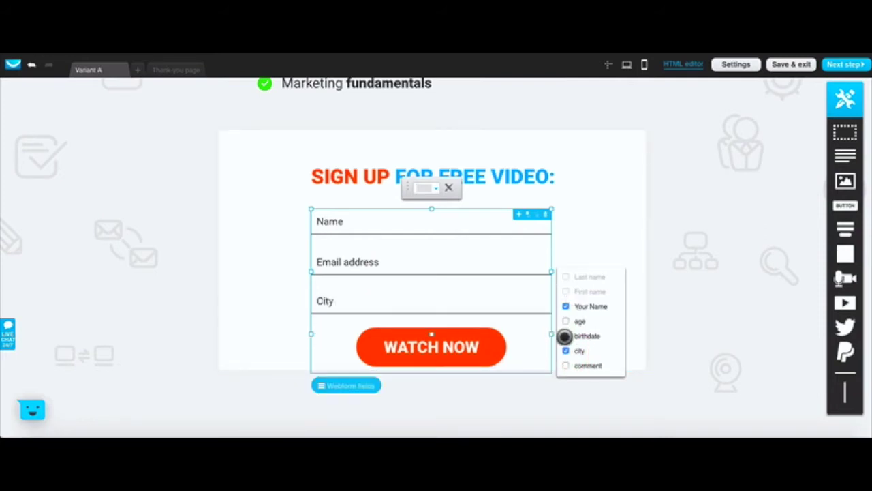
{"action": "left_click", "coordinate": [565, 336]}
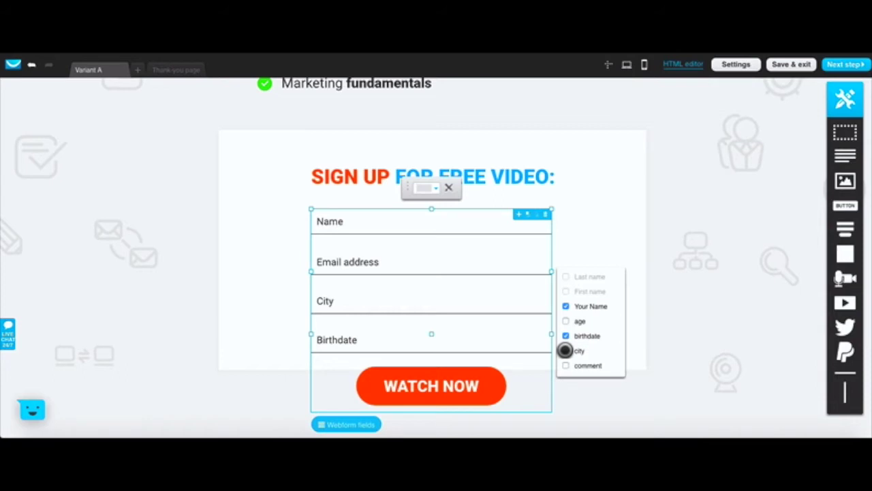
{"action": "left_click", "coordinate": [565, 350]}
{"action": "left_click", "coordinate": [565, 336]}
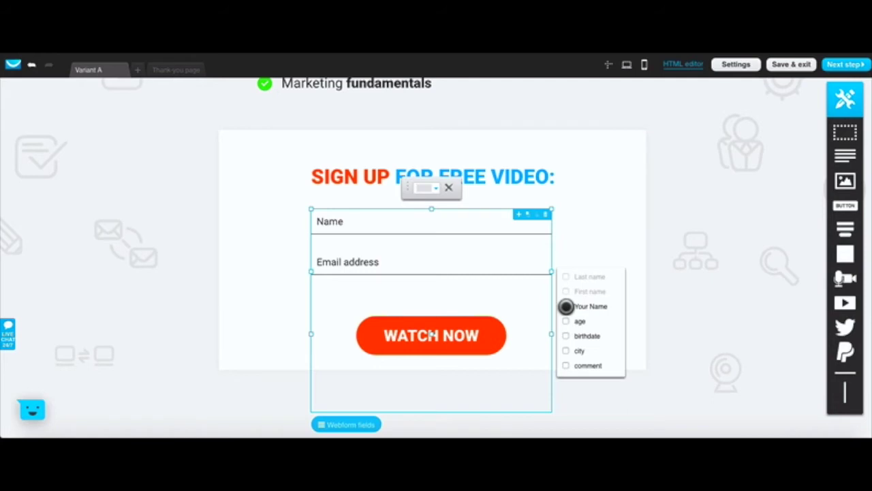
{"action": "left_click", "coordinate": [566, 306]}
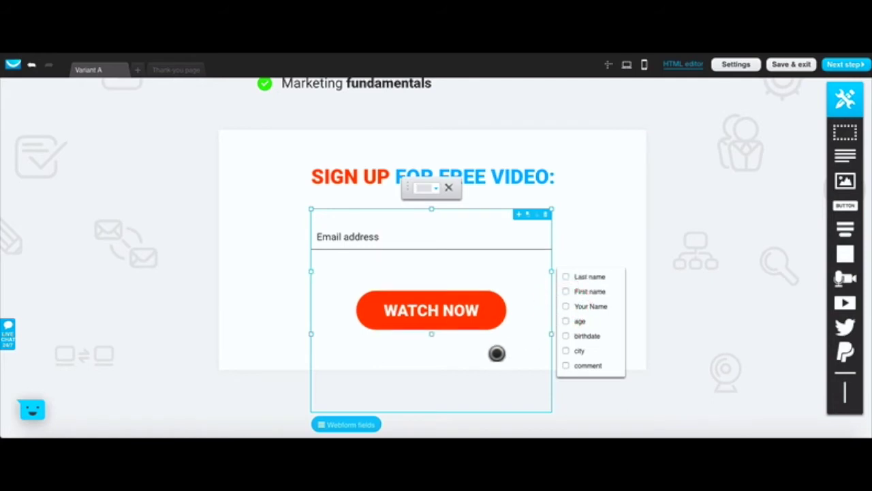
{"action": "left_click", "coordinate": [674, 346]}
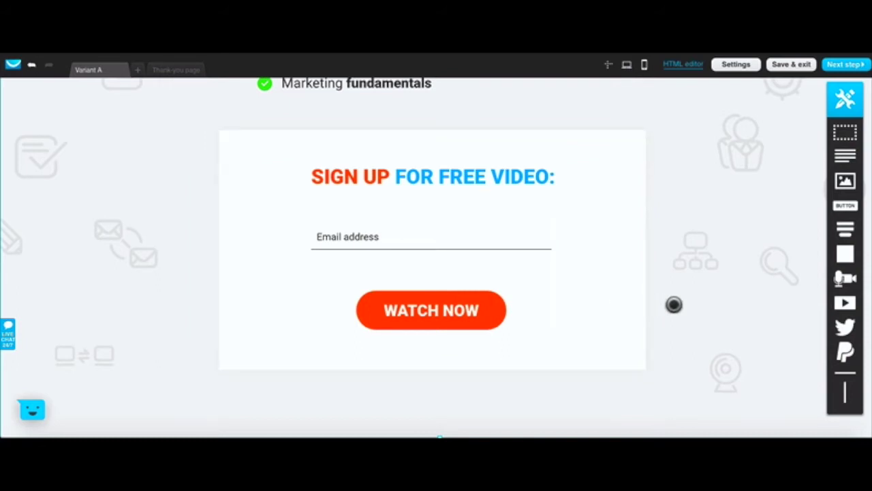
Step: Drop a new Button element beside WATCH NOW, discarding a stray image added first
{"action": "scroll", "coordinate": [803, 305], "scroll_direction": "down", "scroll_amount": 1}
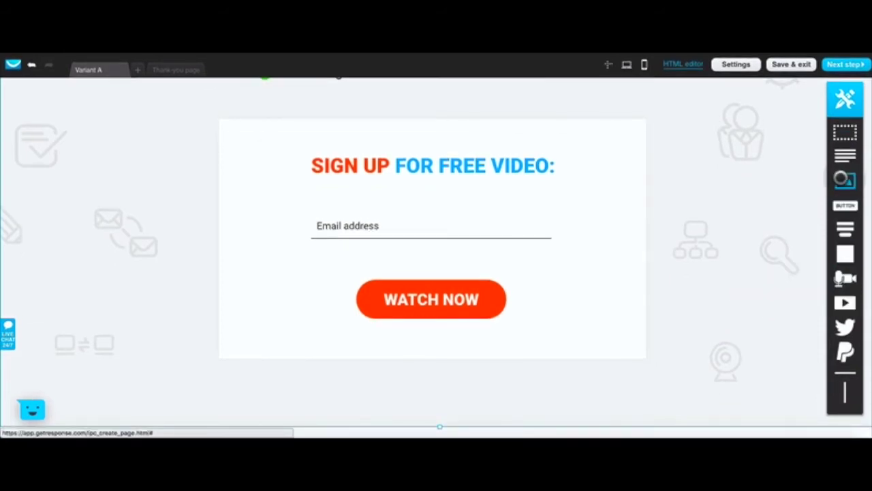
{"action": "left_click_drag", "start_coordinate": [842, 179], "coordinate": [667, 243]}
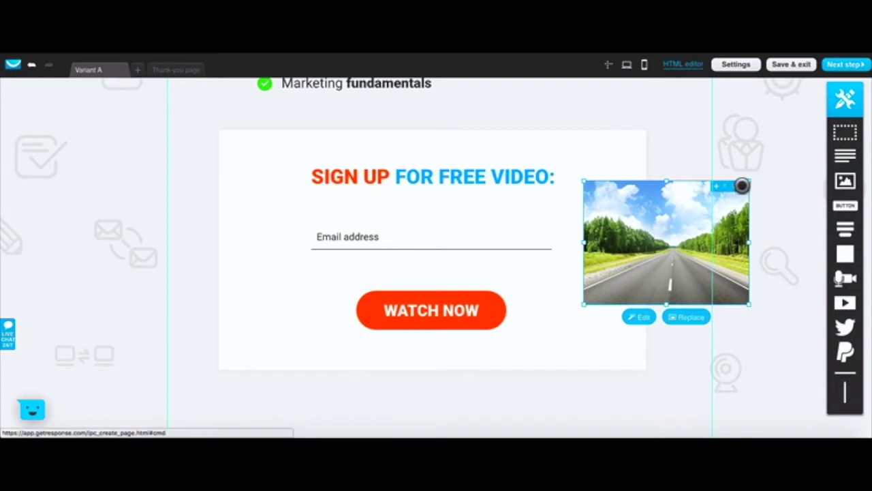
{"action": "left_click", "coordinate": [742, 185]}
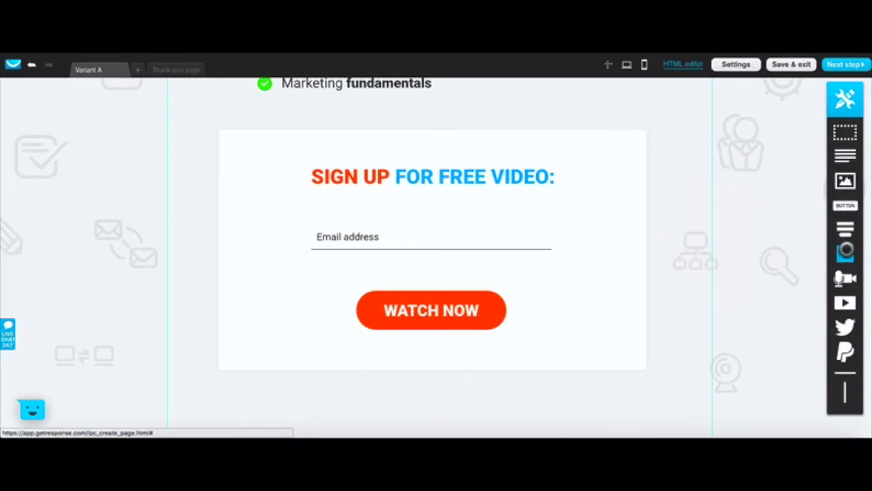
{"action": "left_click_drag", "start_coordinate": [845, 204], "coordinate": [627, 304]}
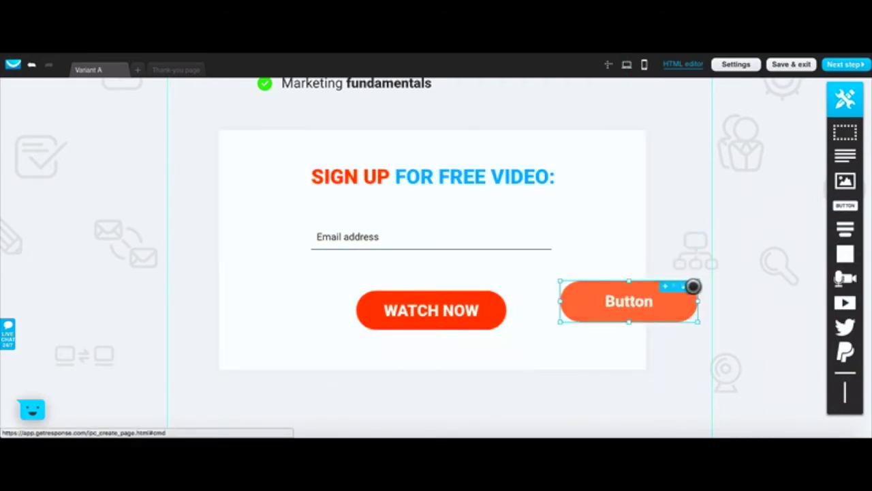
Step: Colour the new button purple (#5233FF), then close the fill options
{"action": "double_click", "coordinate": [590, 298]}
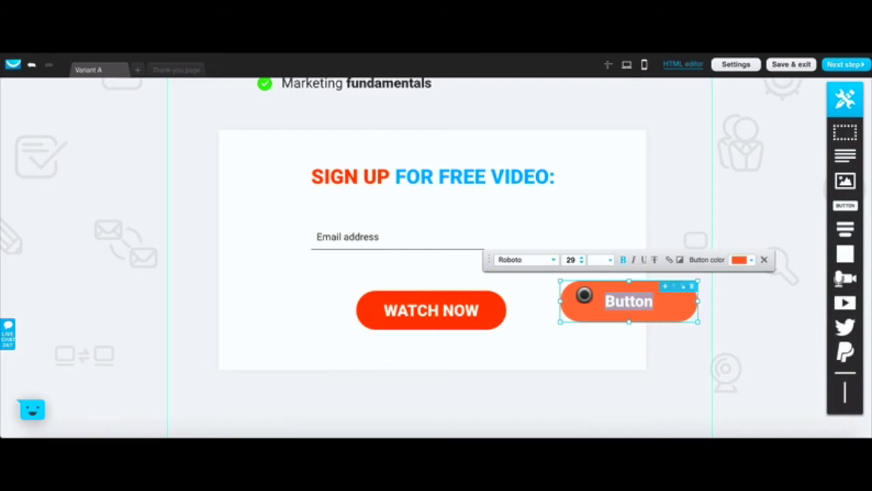
{"action": "left_click", "coordinate": [740, 260]}
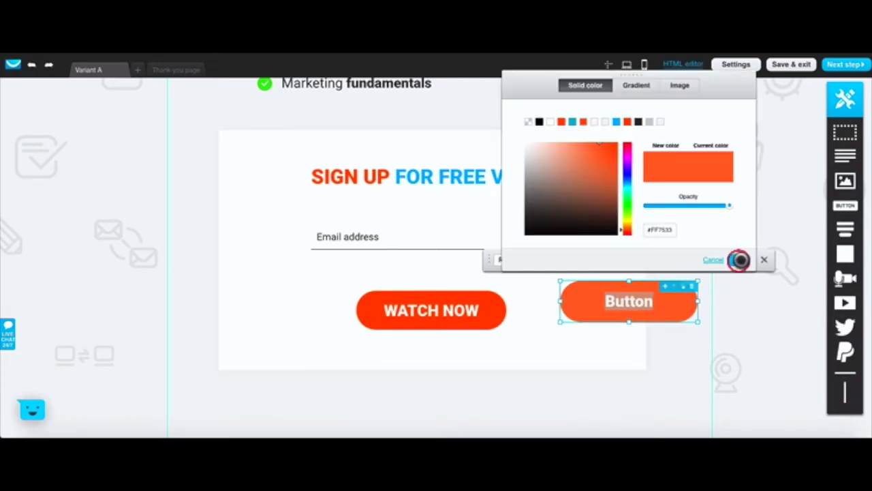
{"action": "left_click", "coordinate": [628, 170]}
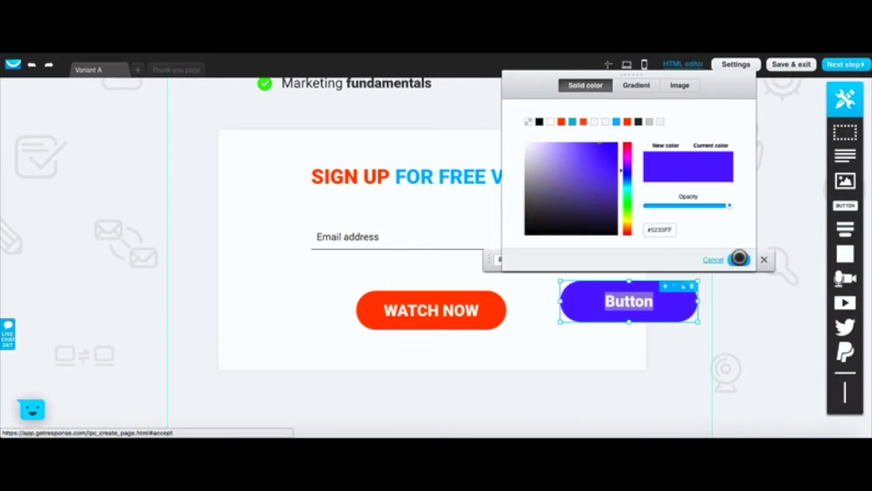
{"action": "left_click", "coordinate": [633, 84]}
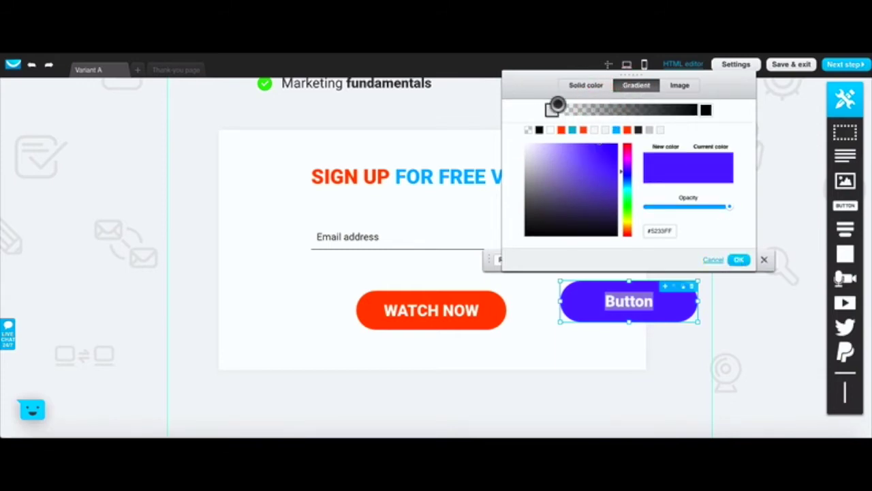
{"action": "left_click", "coordinate": [678, 85]}
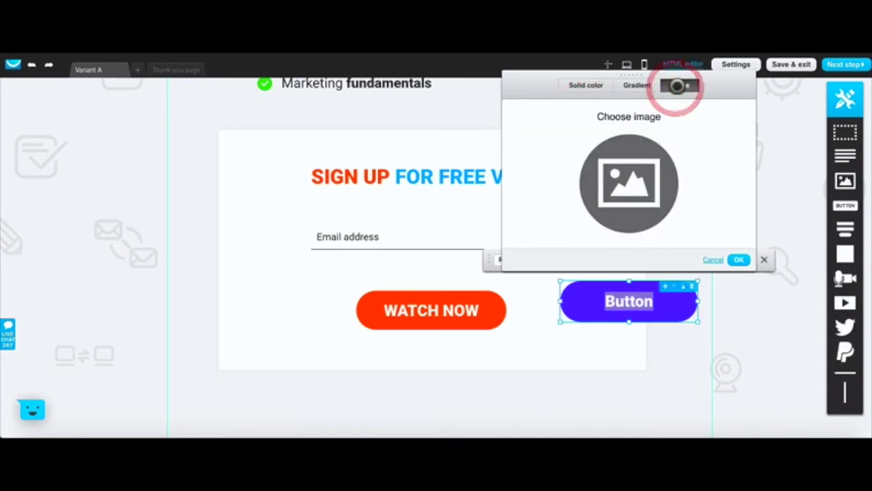
{"action": "left_click", "coordinate": [715, 260]}
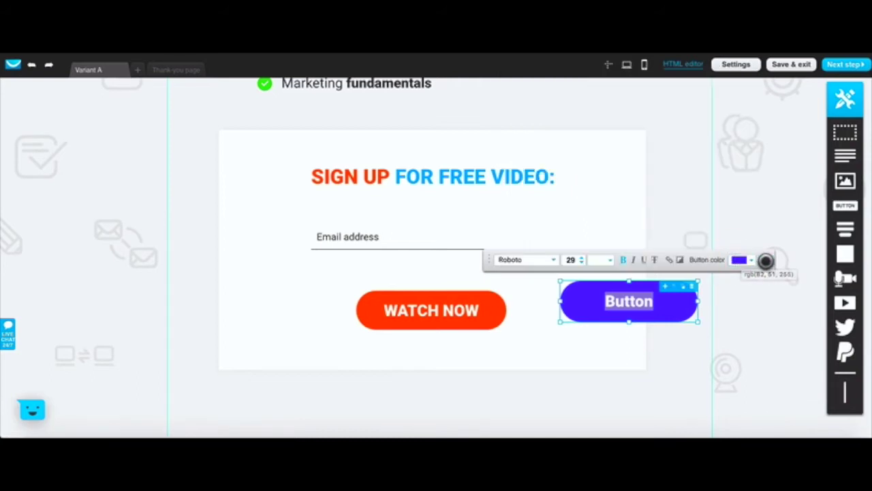
{"action": "left_click", "coordinate": [710, 306]}
{"action": "mouse_move", "coordinate": [845, 280]}
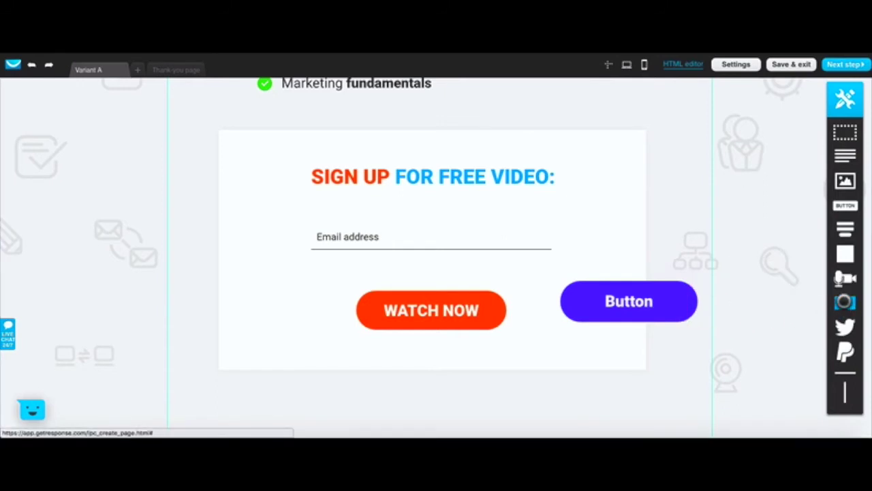
{"action": "left_click_drag", "start_coordinate": [845, 302], "coordinate": [722, 238]}
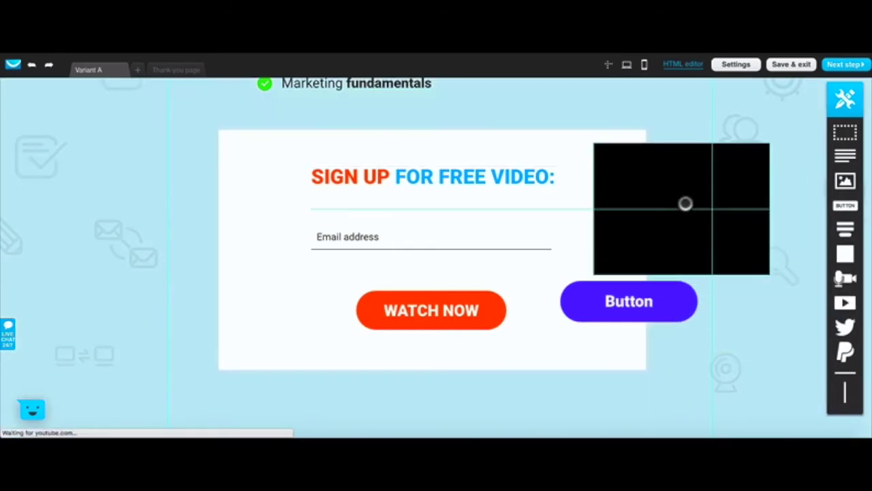
{"action": "left_click_drag", "start_coordinate": [685, 203], "coordinate": [716, 186]}
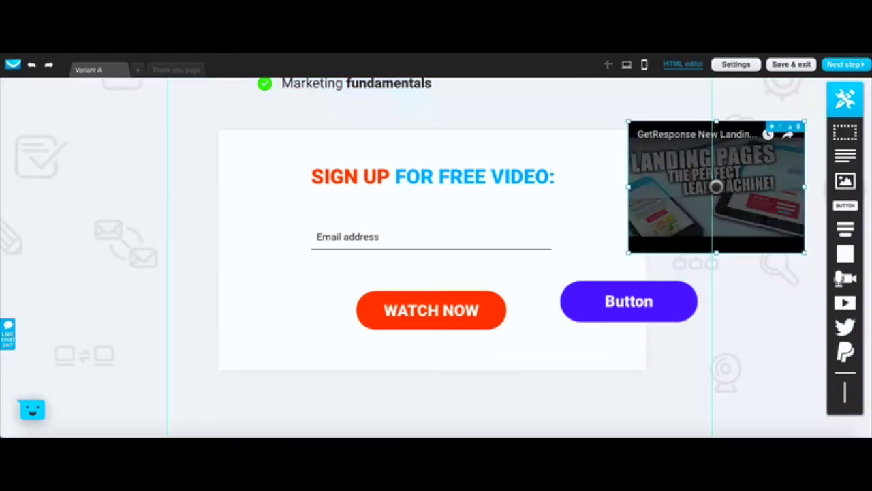
{"action": "left_click", "coordinate": [692, 216]}
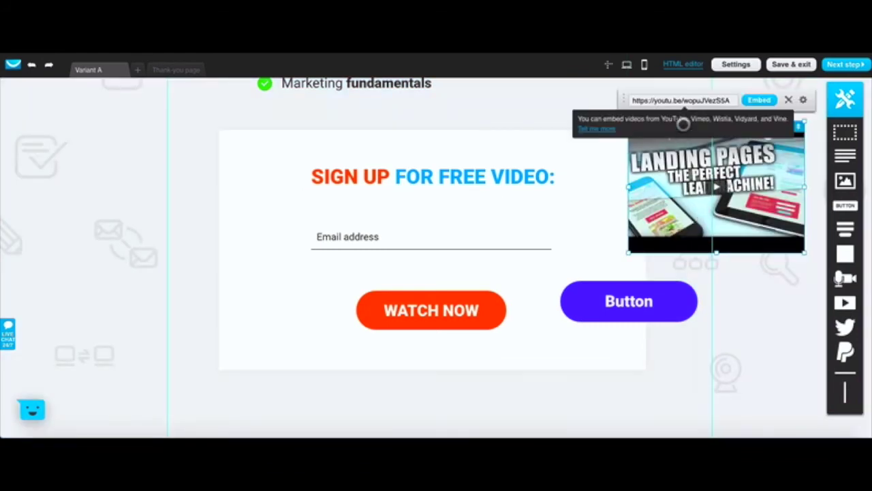
{"action": "left_click", "coordinate": [687, 100]}
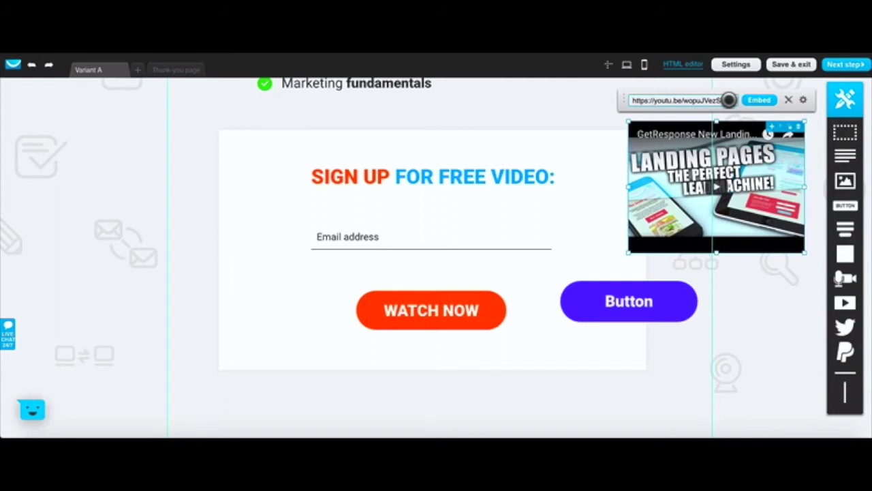
{"action": "left_click_drag", "start_coordinate": [729, 100], "coordinate": [627, 101]}
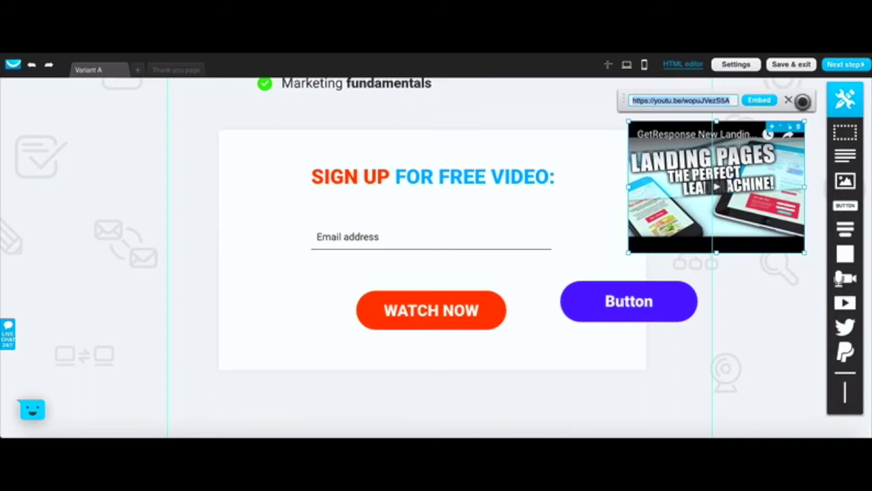
{"action": "left_click", "coordinate": [804, 101]}
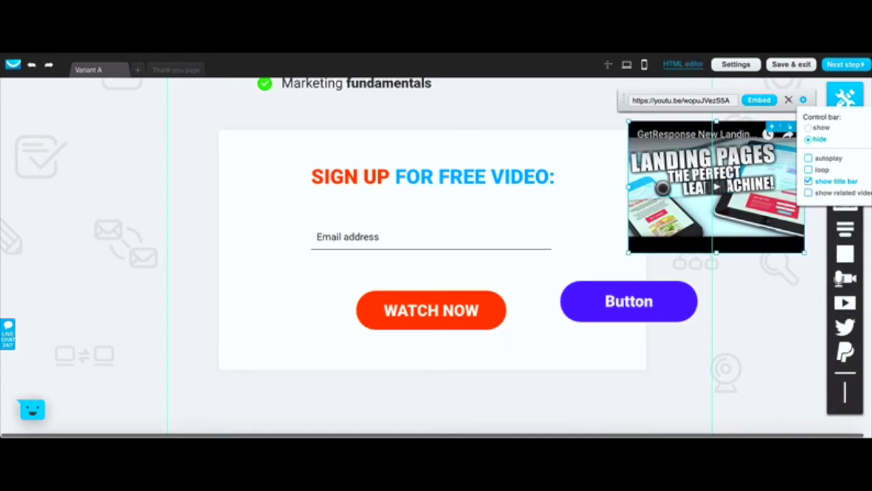
{"action": "left_click", "coordinate": [745, 284]}
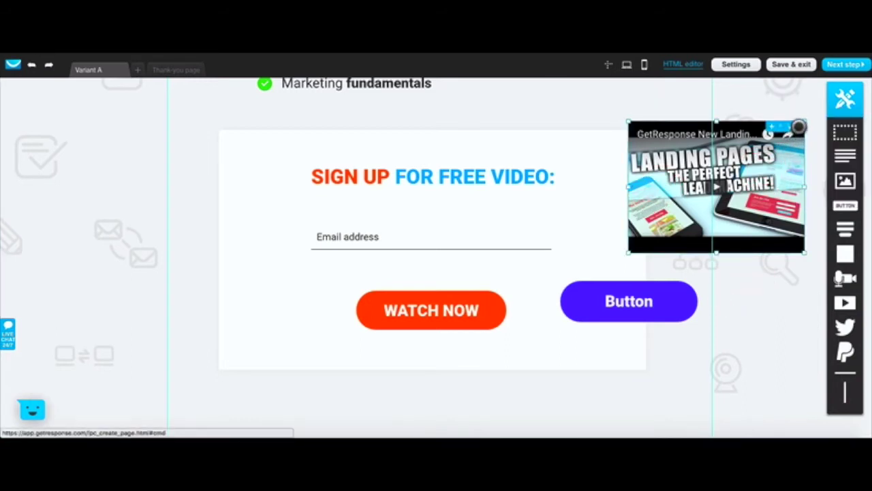
{"action": "left_click", "coordinate": [796, 128]}
{"action": "mouse_move", "coordinate": [845, 352]}
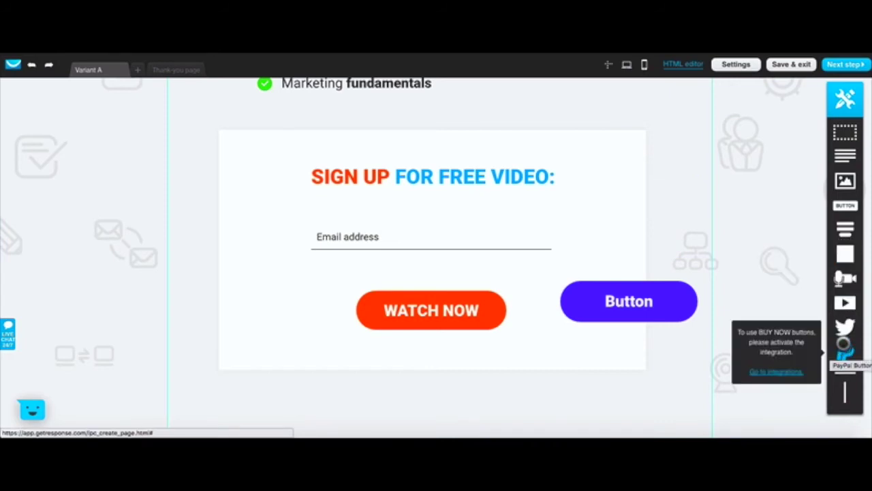
Step: Delete the extra purple Button under the sign-up form so only WATCH NOW remains
{"action": "mouse_move", "coordinate": [845, 336]}
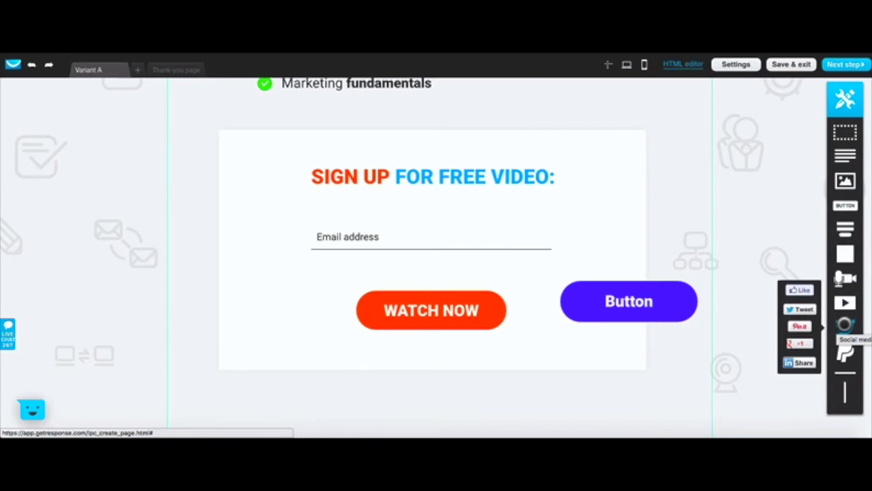
{"action": "scroll", "coordinate": [615, 251], "scroll_direction": "up", "scroll_amount": 5}
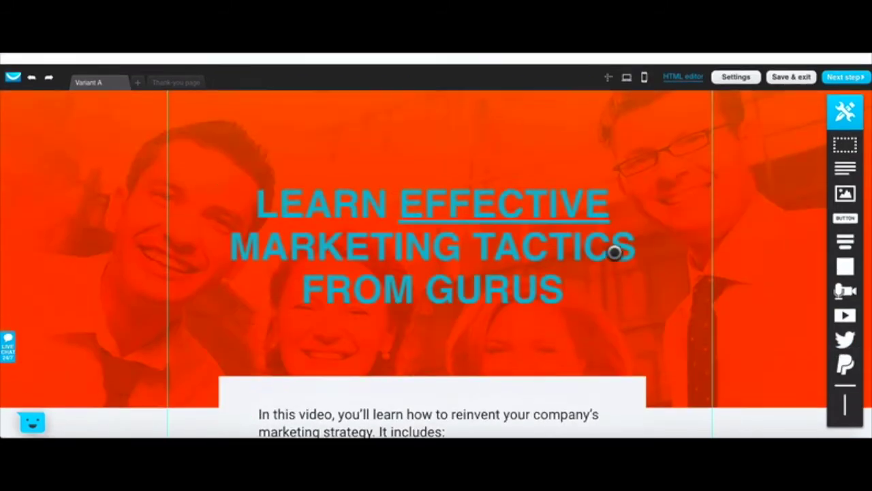
{"action": "scroll", "coordinate": [615, 252], "scroll_direction": "down", "scroll_amount": 2}
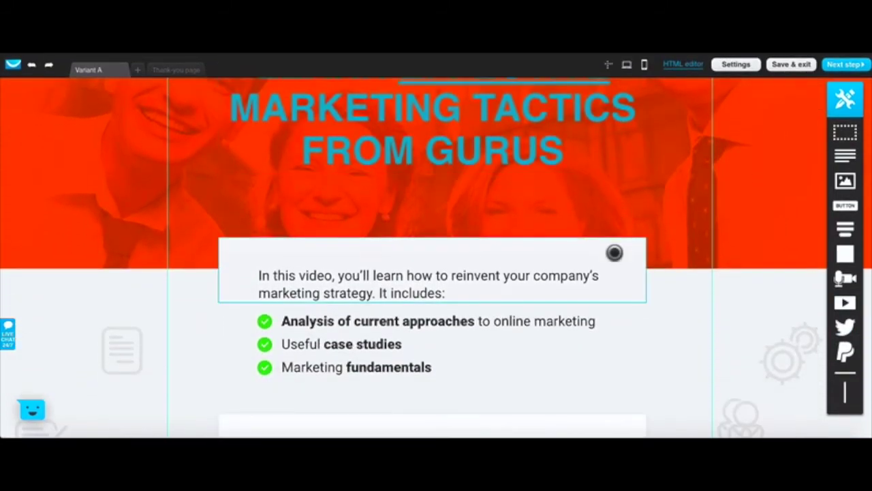
{"action": "scroll", "coordinate": [615, 252], "scroll_direction": "up", "scroll_amount": 1}
{"action": "scroll", "coordinate": [614, 252], "scroll_direction": "up", "scroll_amount": 2}
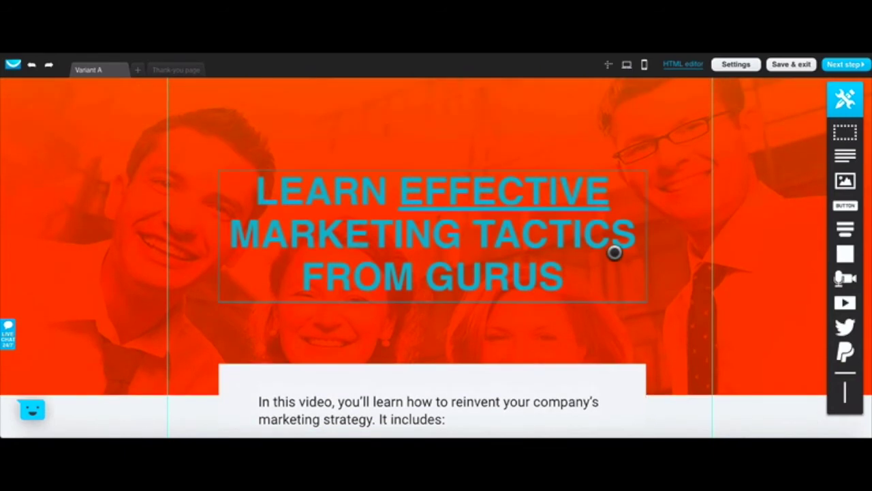
{"action": "scroll", "coordinate": [615, 252], "scroll_direction": "down", "scroll_amount": 1}
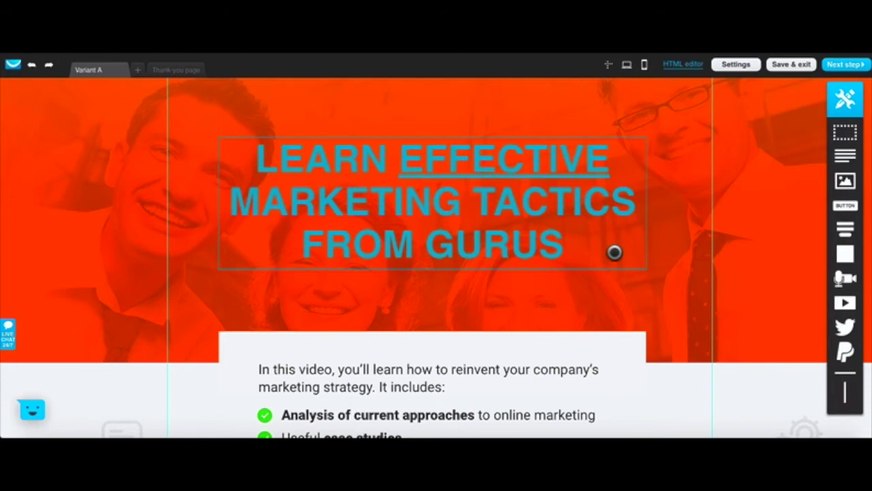
{"action": "scroll", "coordinate": [615, 252], "scroll_direction": "down", "scroll_amount": 2}
{"action": "scroll", "coordinate": [614, 253], "scroll_direction": "down", "scroll_amount": 2}
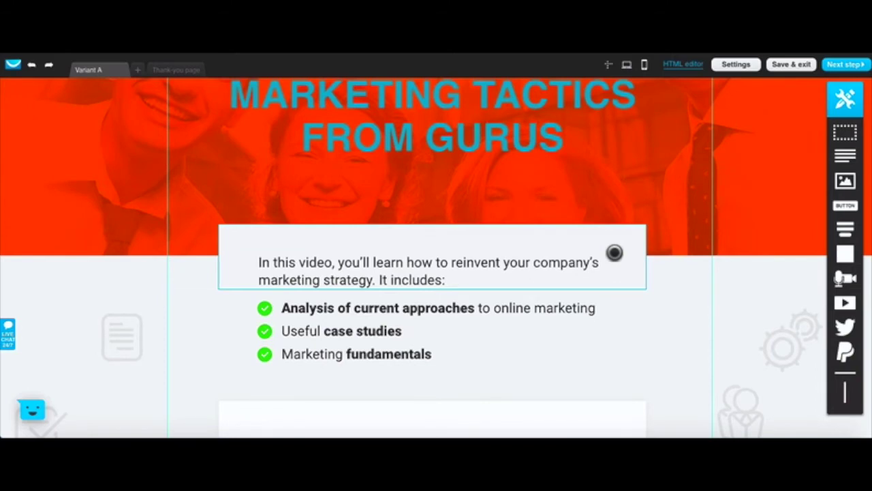
{"action": "scroll", "coordinate": [614, 253], "scroll_direction": "down", "scroll_amount": 4}
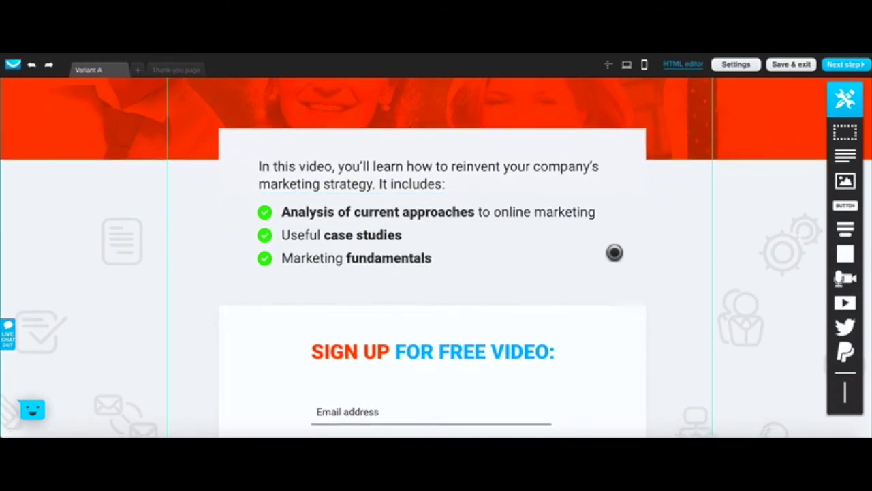
{"action": "scroll", "coordinate": [614, 253], "scroll_direction": "down", "scroll_amount": 3}
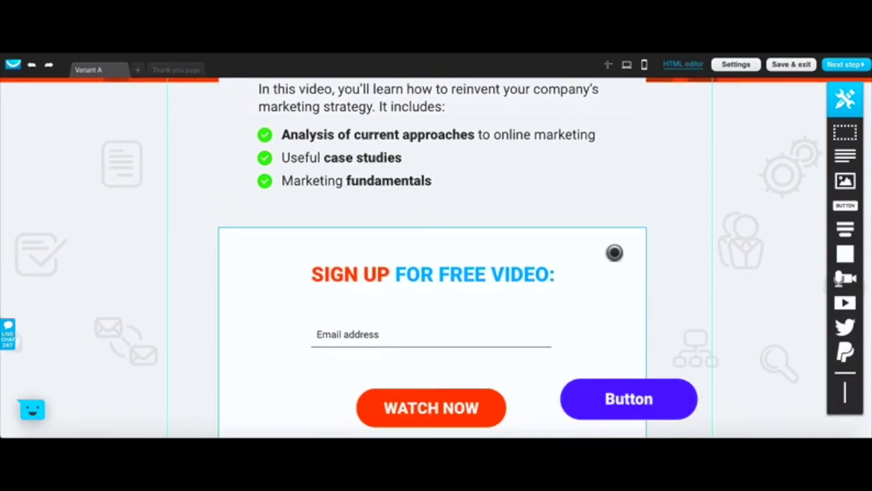
{"action": "scroll", "coordinate": [615, 252], "scroll_direction": "down", "scroll_amount": 4}
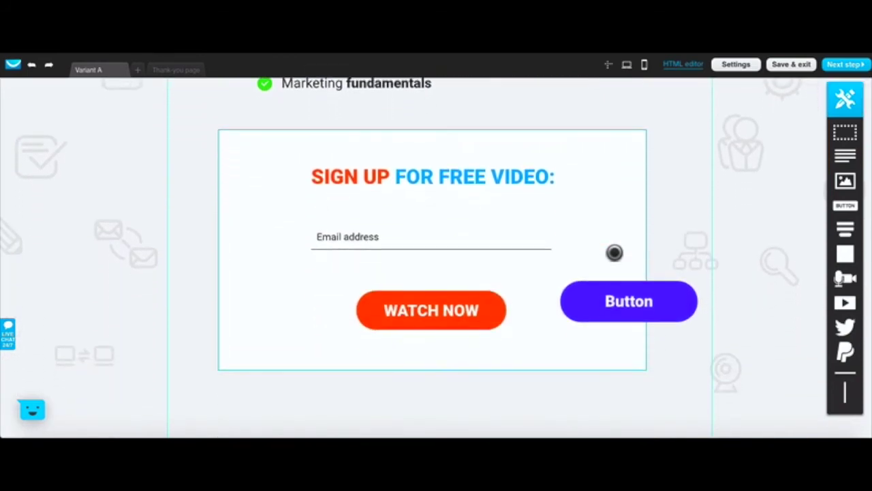
{"action": "left_click", "coordinate": [622, 290]}
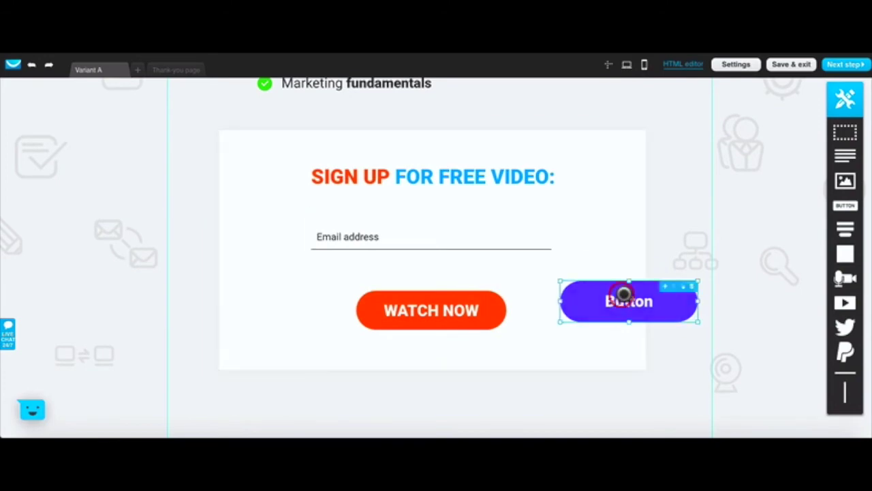
{"action": "left_click", "coordinate": [691, 286]}
Step: Check the cleaned-up form, then switch to the Thank-you page tab
{"action": "scroll", "coordinate": [692, 286], "scroll_direction": "up", "scroll_amount": 15}
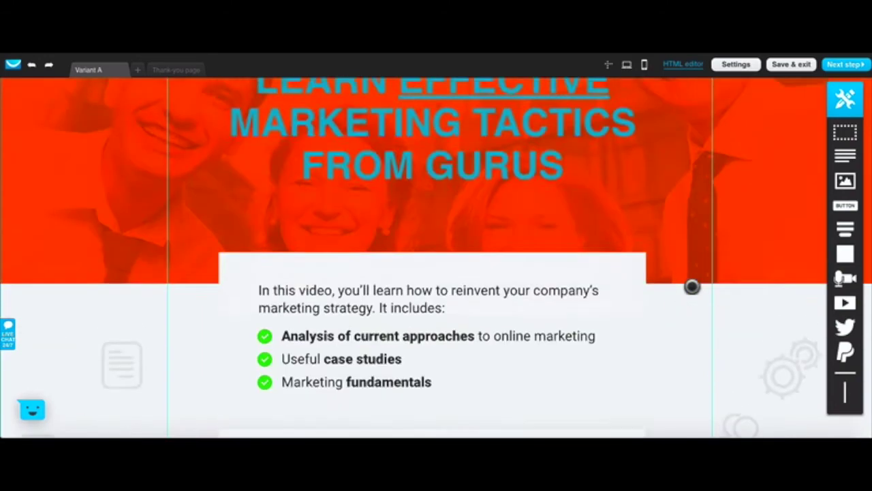
{"action": "scroll", "coordinate": [692, 286], "scroll_direction": "down", "scroll_amount": 8}
{"action": "scroll", "coordinate": [692, 286], "scroll_direction": "down", "scroll_amount": 6}
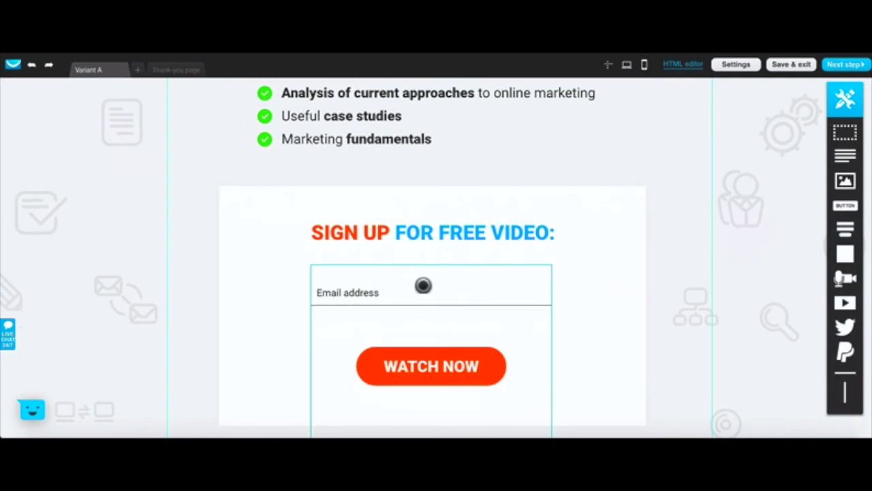
{"action": "scroll", "coordinate": [680, 278], "scroll_direction": "up", "scroll_amount": 5}
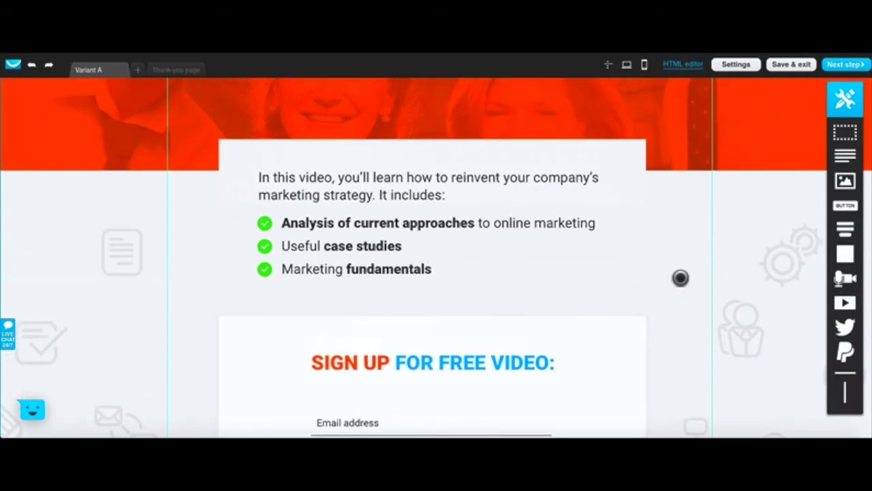
{"action": "scroll", "coordinate": [488, 297], "scroll_direction": "down", "scroll_amount": 1}
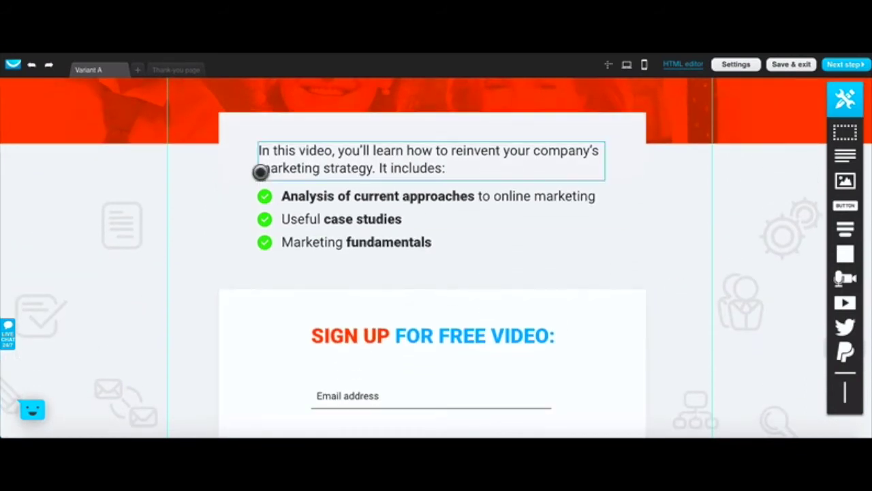
{"action": "left_click", "coordinate": [172, 68]}
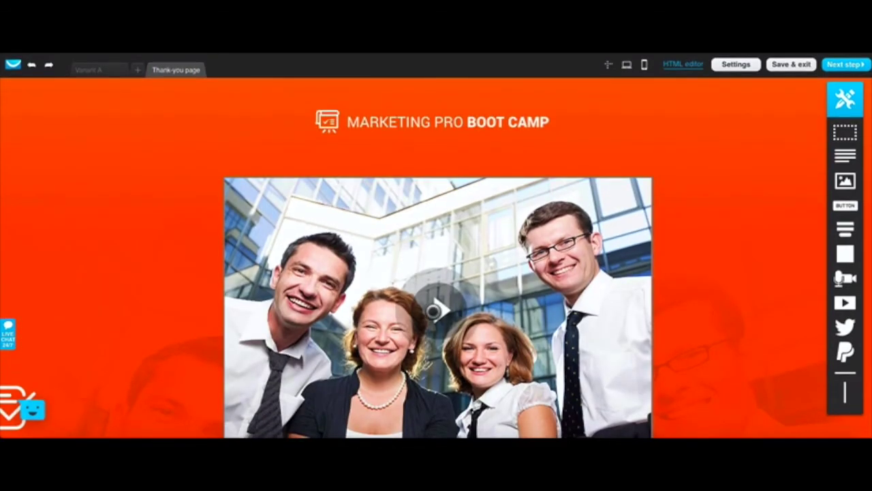
Step: Review the Marketing Pro Boot Camp thank-you page and Variant A, then Save & exit
{"action": "scroll", "coordinate": [445, 255], "scroll_direction": "down", "scroll_amount": 5}
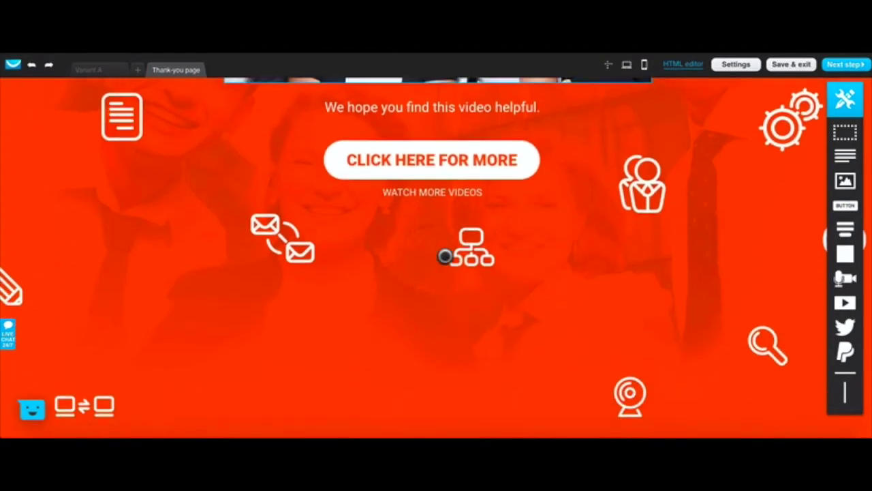
{"action": "scroll", "coordinate": [445, 256], "scroll_direction": "up", "scroll_amount": 2}
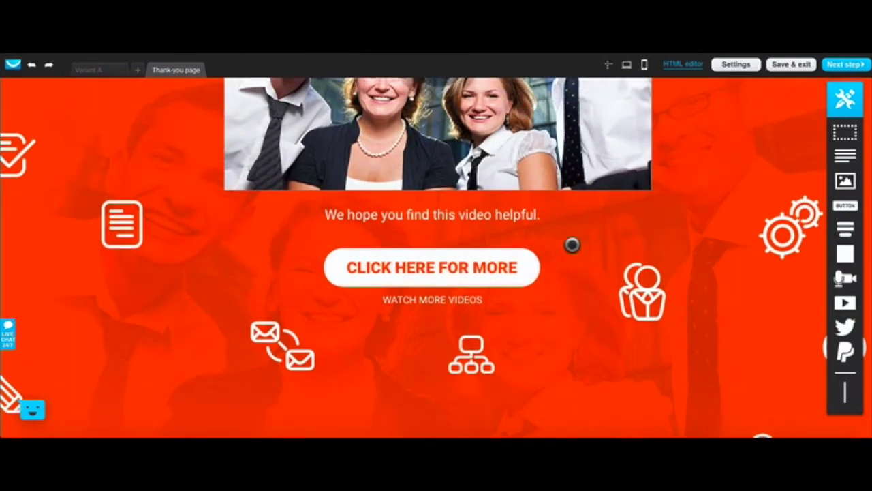
{"action": "scroll", "coordinate": [691, 244], "scroll_direction": "up", "scroll_amount": 6}
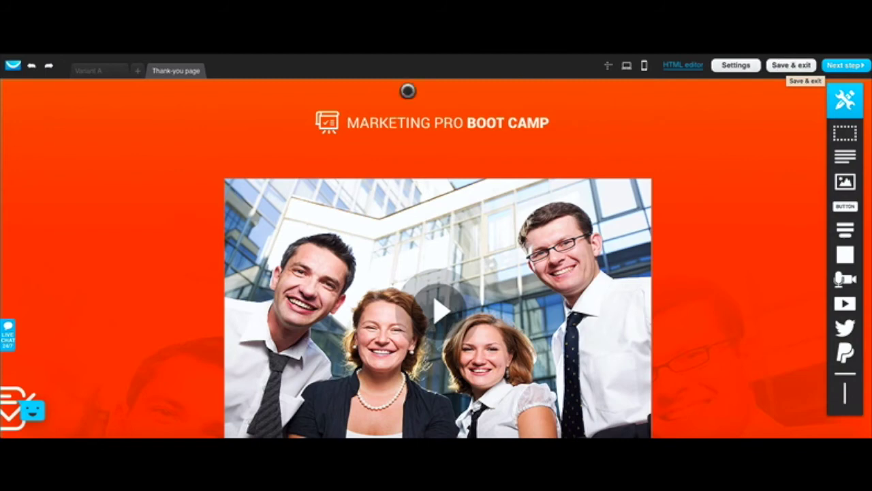
{"action": "left_click", "coordinate": [93, 71]}
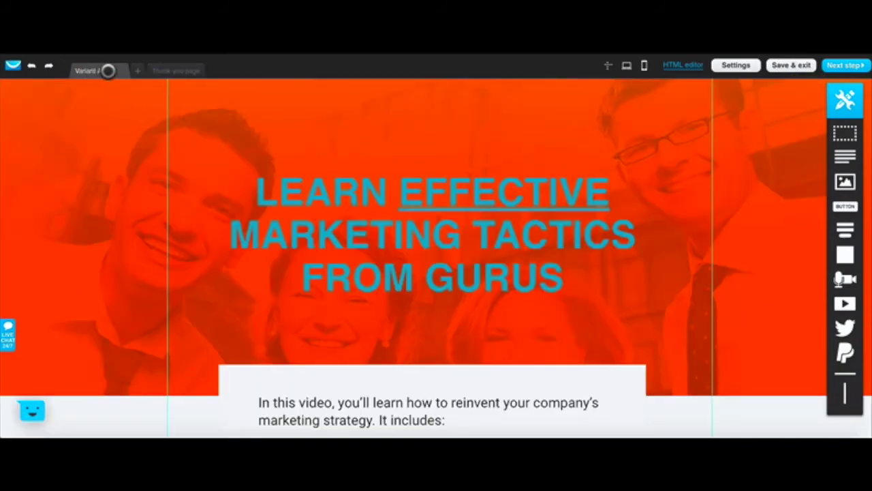
{"action": "left_click", "coordinate": [165, 71]}
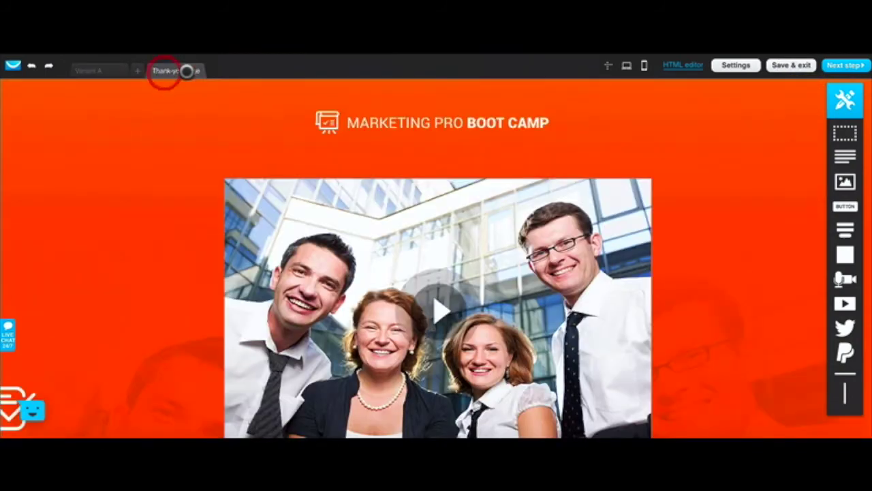
{"action": "left_click", "coordinate": [789, 65]}
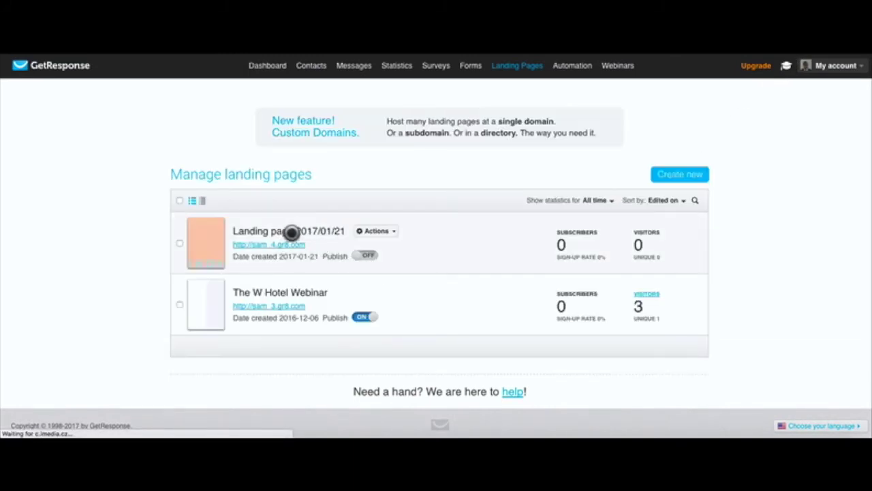
Step: Choose Edit settings from the Actions menu of Landing page 2017/01/21
{"action": "left_click", "coordinate": [393, 230]}
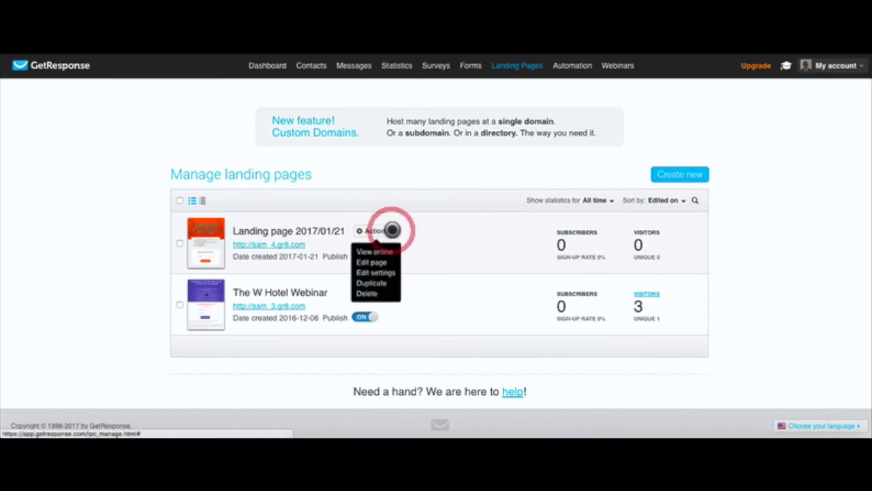
{"action": "left_click", "coordinate": [379, 271]}
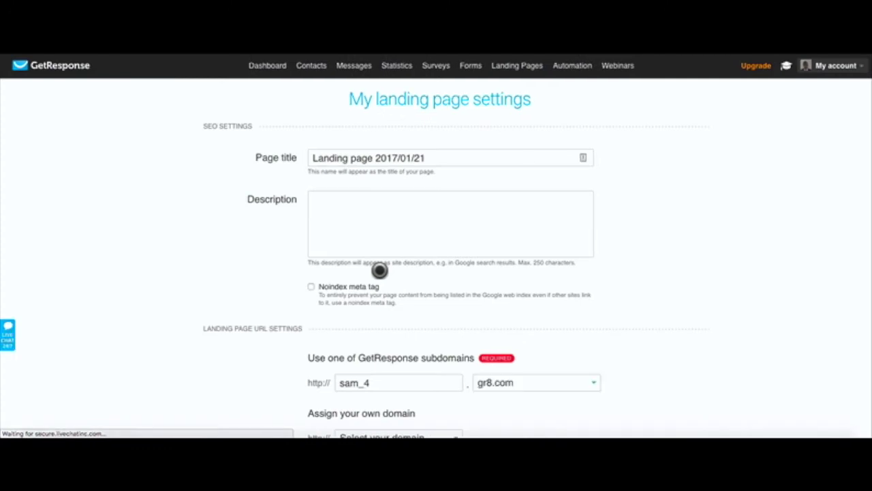
Step: Replace the SEO page title with 'Test Page' and move into the Description box
{"action": "left_click_drag", "start_coordinate": [438, 156], "coordinate": [296, 153]}
{"action": "type", "text": "Test Pag"}
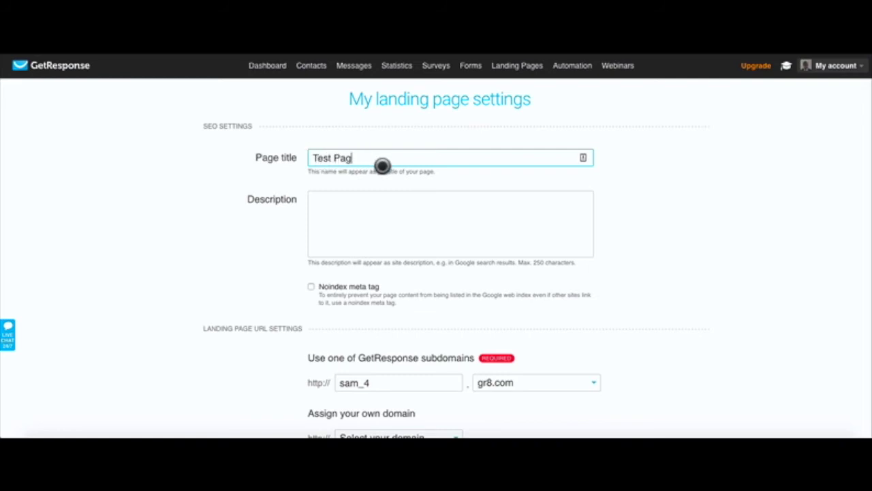
{"action": "type", "text": "e"}
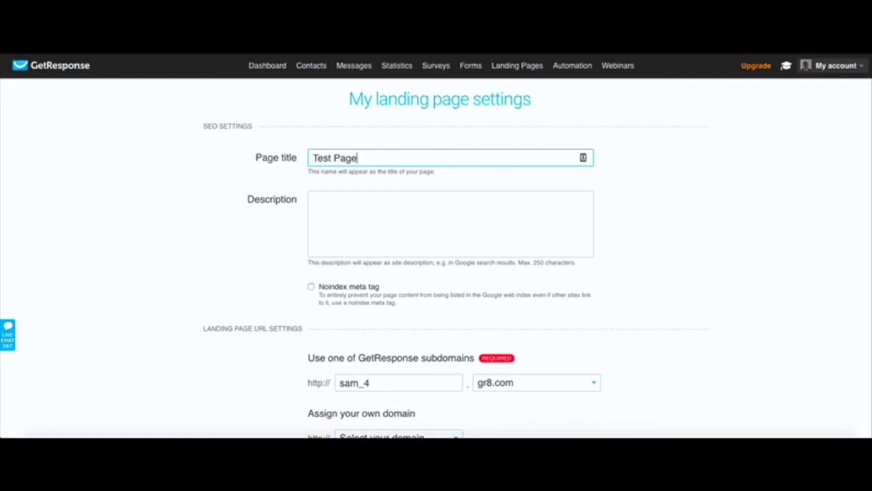
{"action": "left_click", "coordinate": [318, 182]}
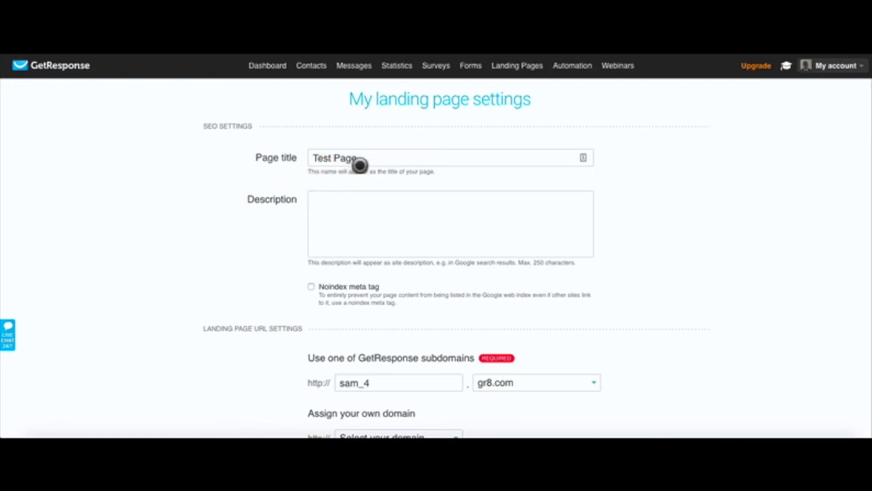
{"action": "left_click", "coordinate": [350, 223]}
{"action": "left_click", "coordinate": [351, 223]}
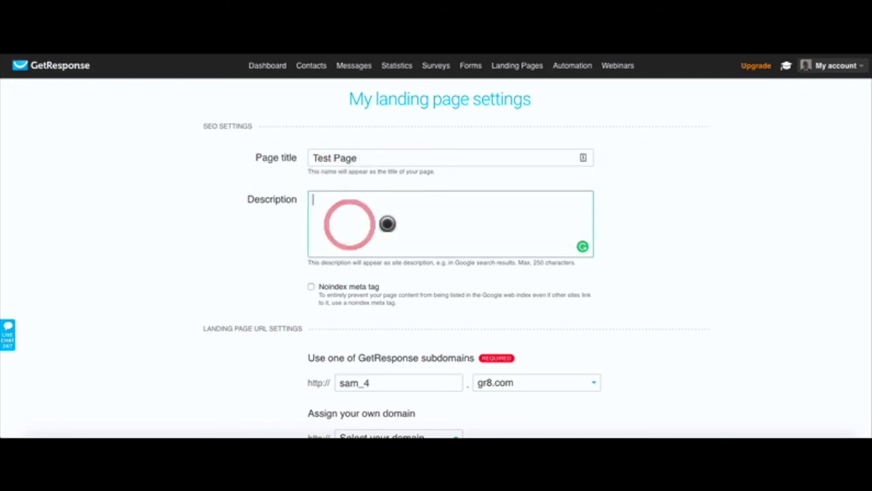
{"action": "scroll", "coordinate": [358, 246], "scroll_direction": "down", "scroll_amount": 2}
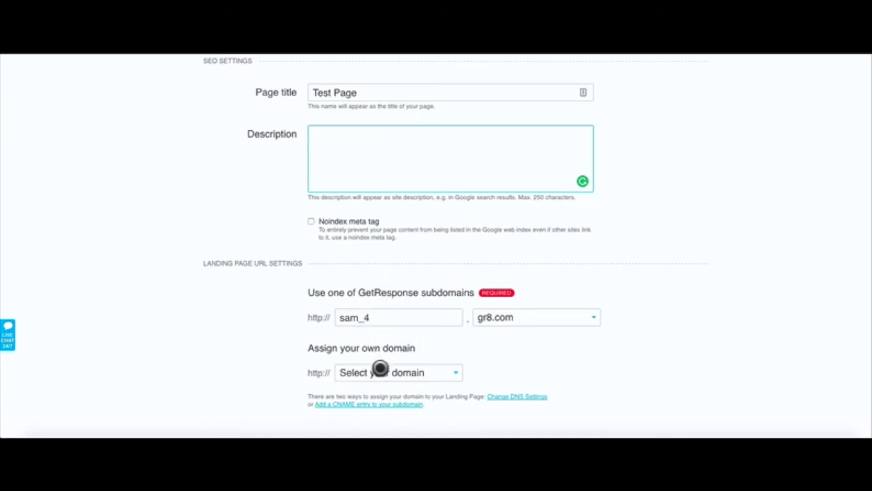
{"action": "scroll", "coordinate": [381, 368], "scroll_direction": "up", "scroll_amount": 2}
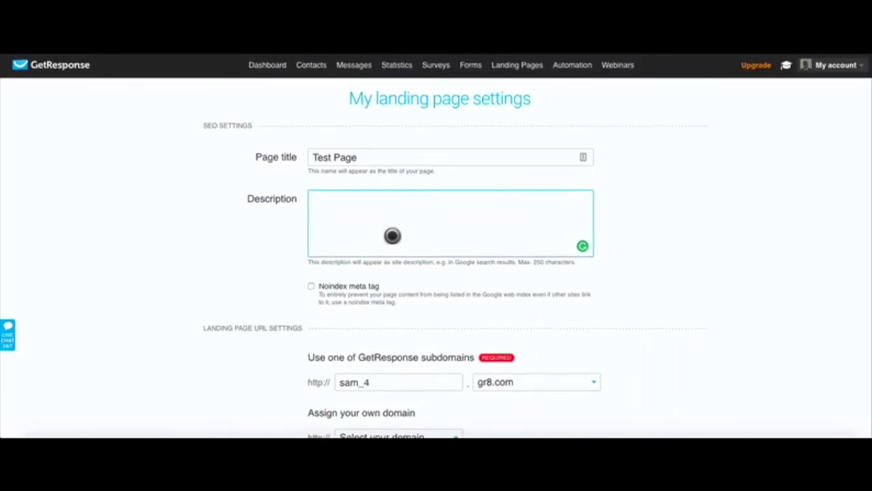
{"action": "scroll", "coordinate": [392, 236], "scroll_direction": "down", "scroll_amount": 10}
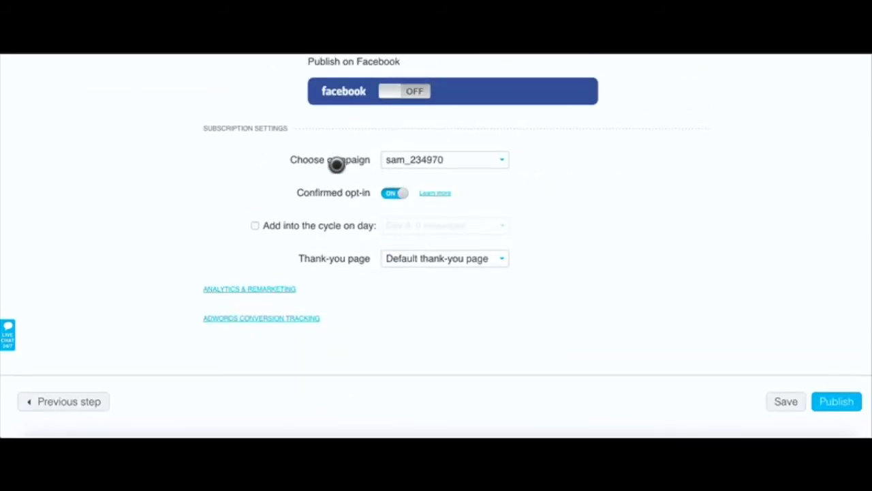
Step: Keep the current campaign and switch Confirmed opt-in to OFF
{"action": "left_click", "coordinate": [463, 158]}
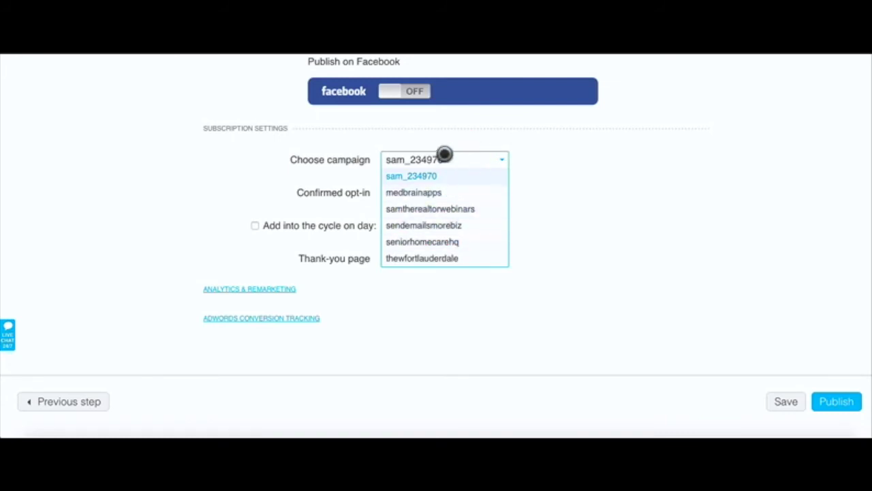
{"action": "left_click", "coordinate": [562, 159]}
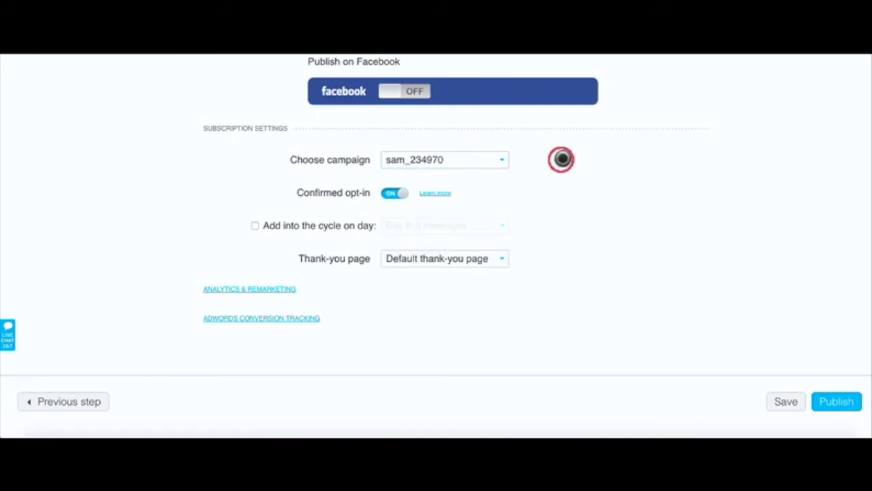
{"action": "scroll", "coordinate": [549, 163], "scroll_direction": "up", "scroll_amount": 3}
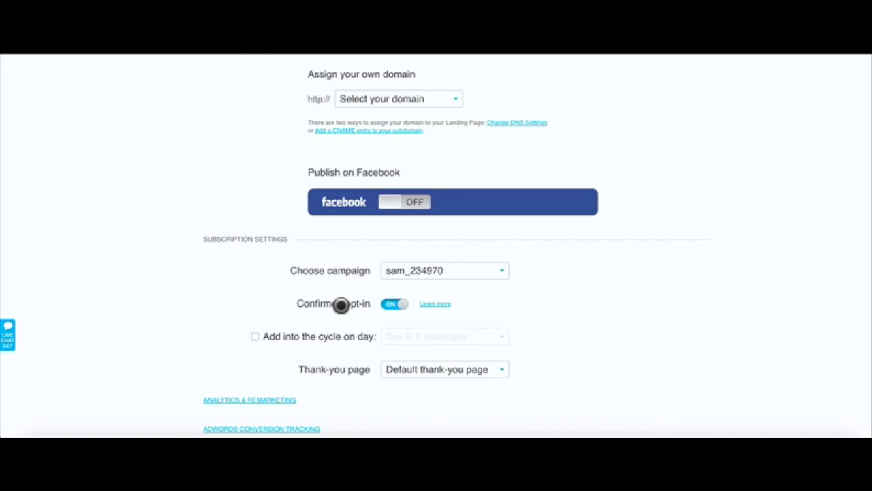
{"action": "left_click", "coordinate": [400, 303]}
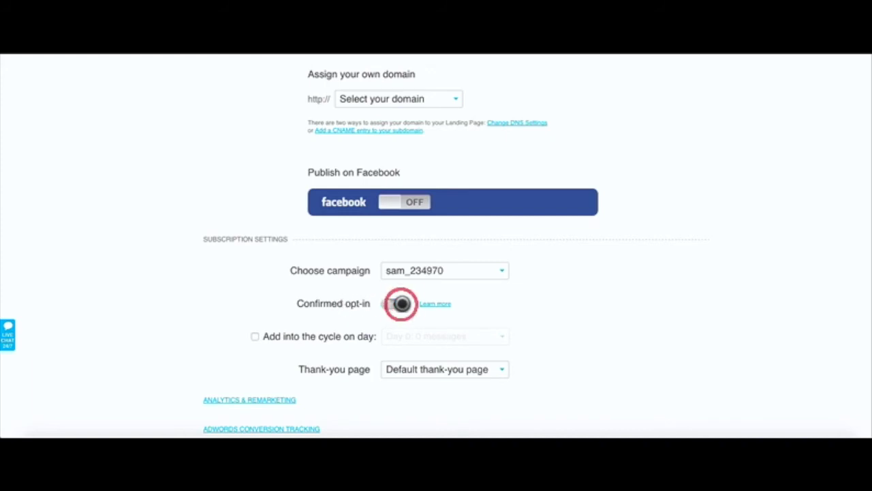
Step: Add new subscribers into the cycle on Day 0, keeping the Default thank-you page
{"action": "scroll", "coordinate": [349, 319], "scroll_direction": "down", "scroll_amount": 2}
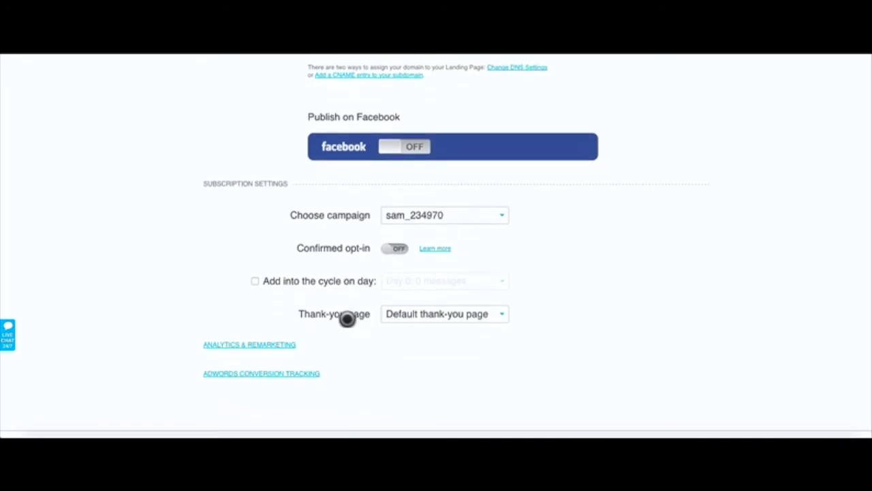
{"action": "left_click", "coordinate": [253, 281]}
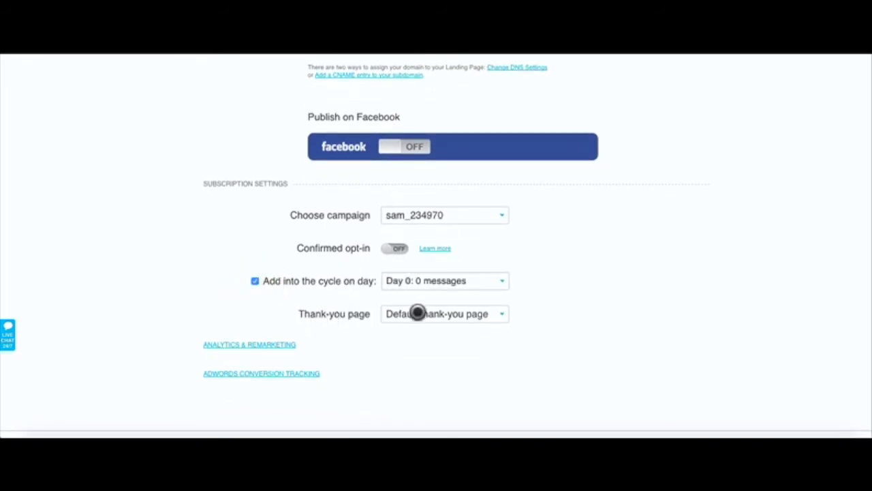
{"action": "left_click", "coordinate": [495, 281]}
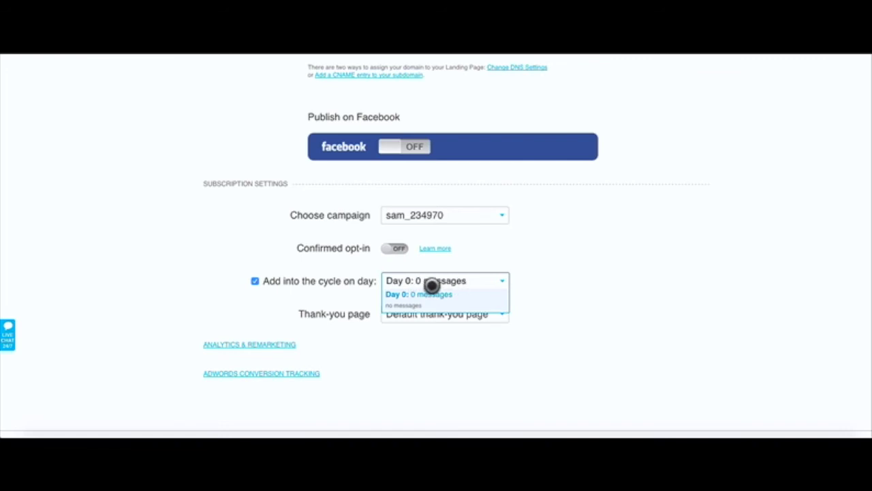
{"action": "left_click", "coordinate": [526, 274]}
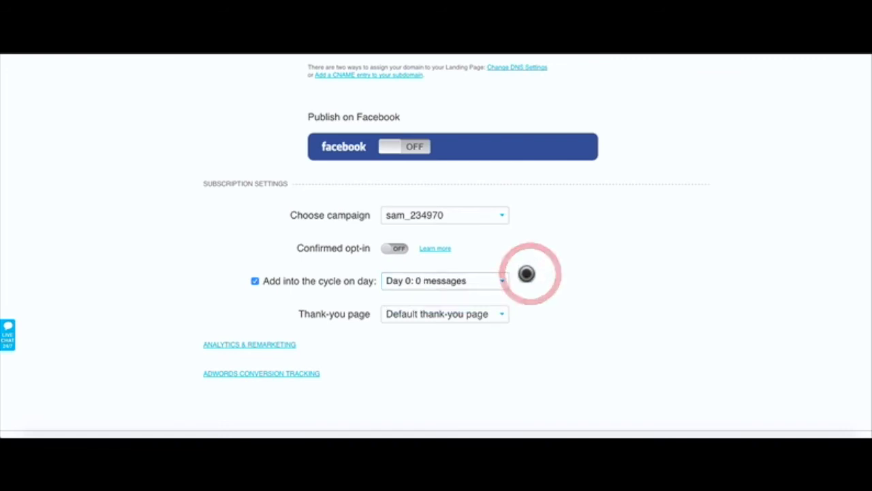
{"action": "left_click", "coordinate": [479, 317]}
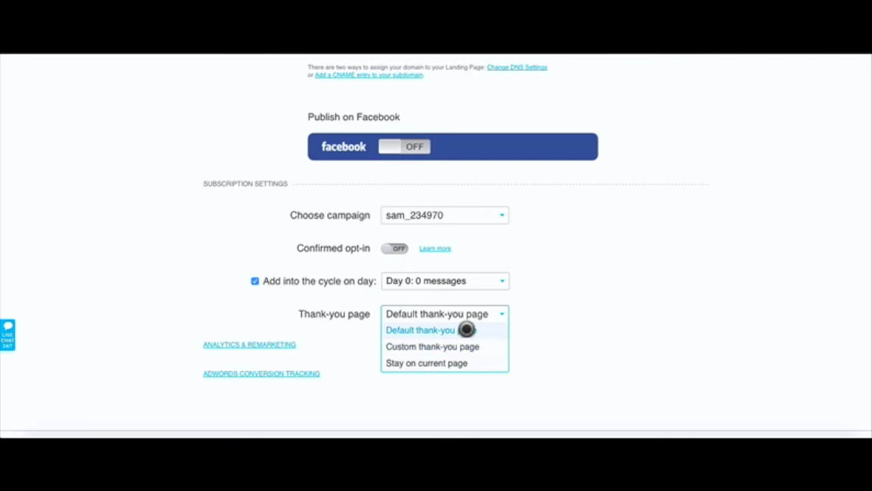
{"action": "left_click", "coordinate": [466, 330]}
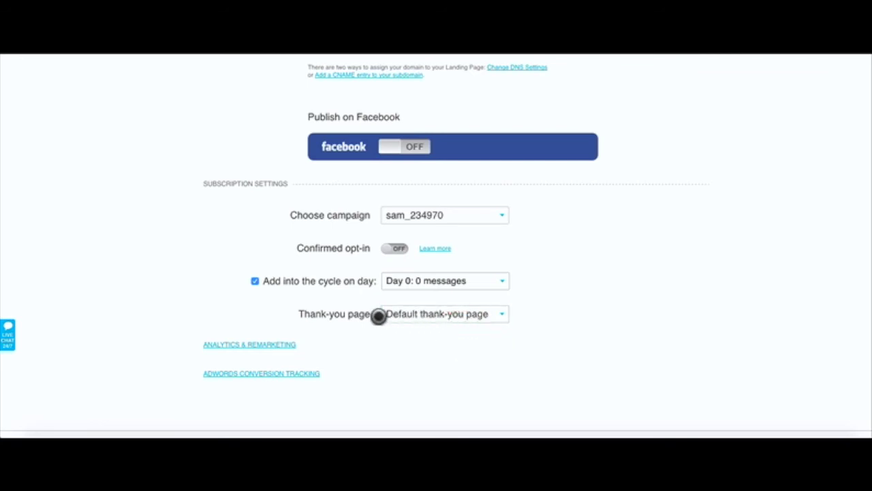
{"action": "scroll", "coordinate": [340, 306], "scroll_direction": "down", "scroll_amount": 2}
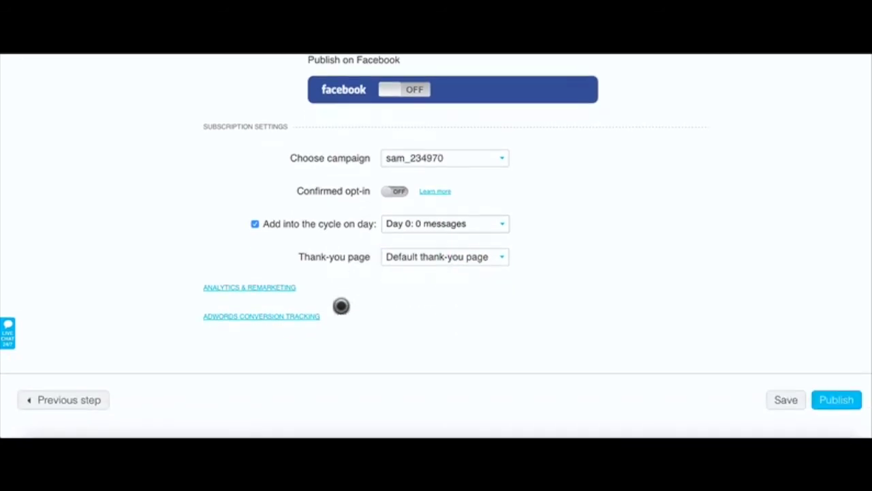
Step: Expand Analytics & Remarketing and AdWords Conversion Tracking, leave them blank, and publish
{"action": "left_click", "coordinate": [280, 289]}
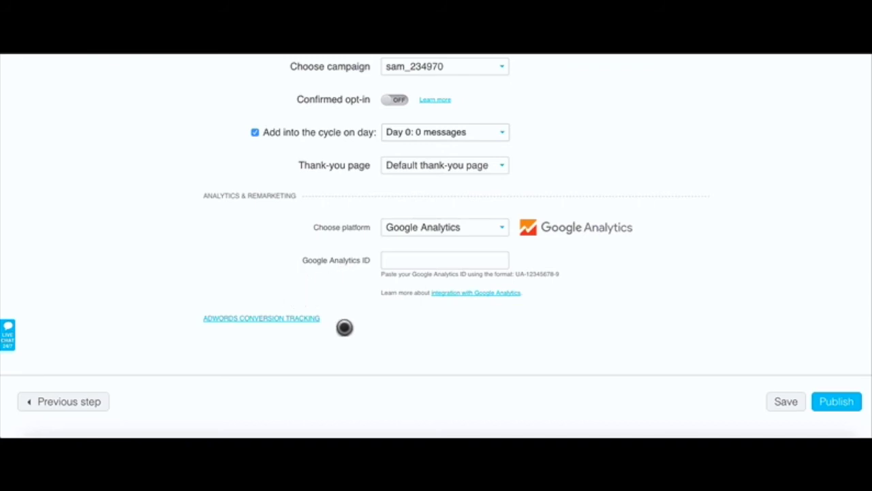
{"action": "left_click", "coordinate": [289, 318]}
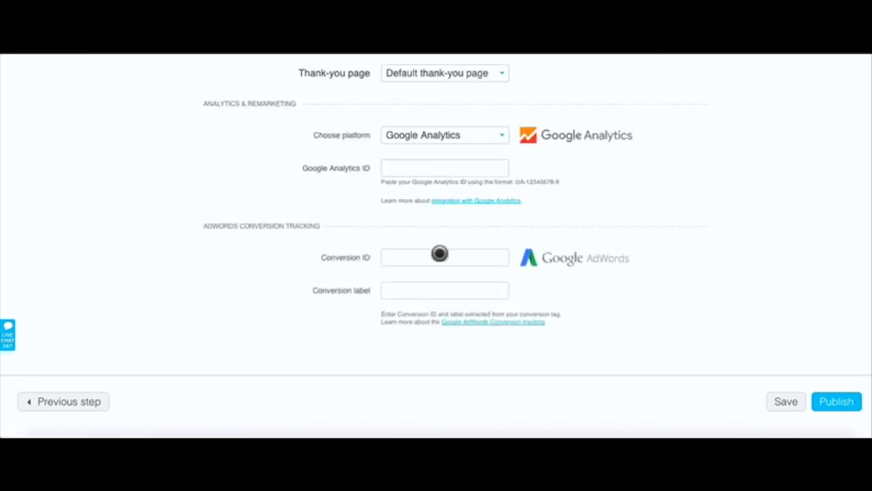
{"action": "scroll", "coordinate": [453, 270], "scroll_direction": "up", "scroll_amount": 10}
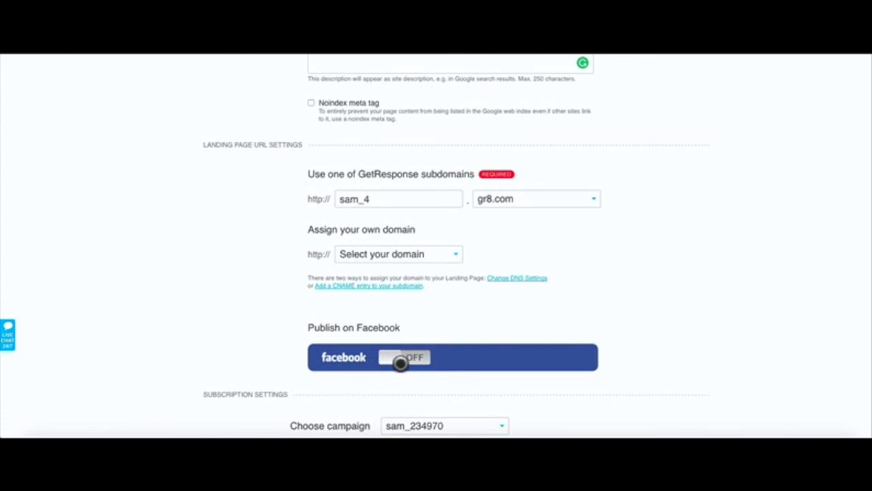
{"action": "scroll", "coordinate": [379, 362], "scroll_direction": "up", "scroll_amount": 5}
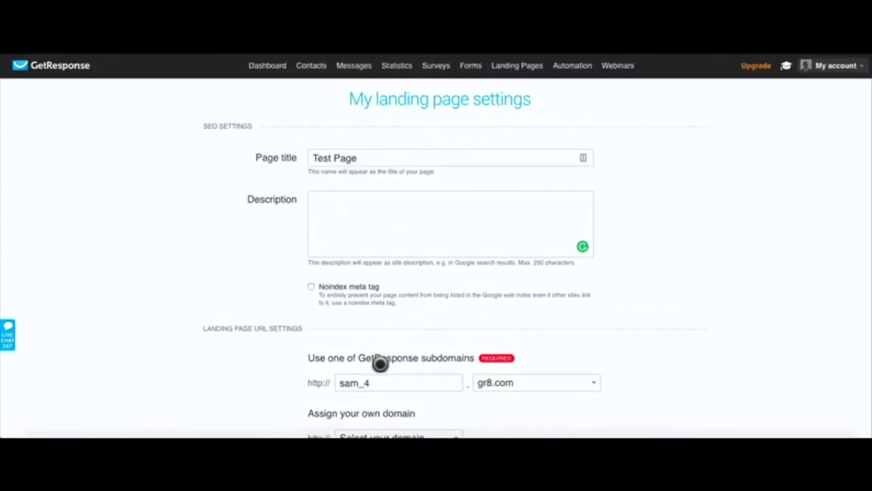
{"action": "scroll", "coordinate": [379, 364], "scroll_direction": "down", "scroll_amount": 5}
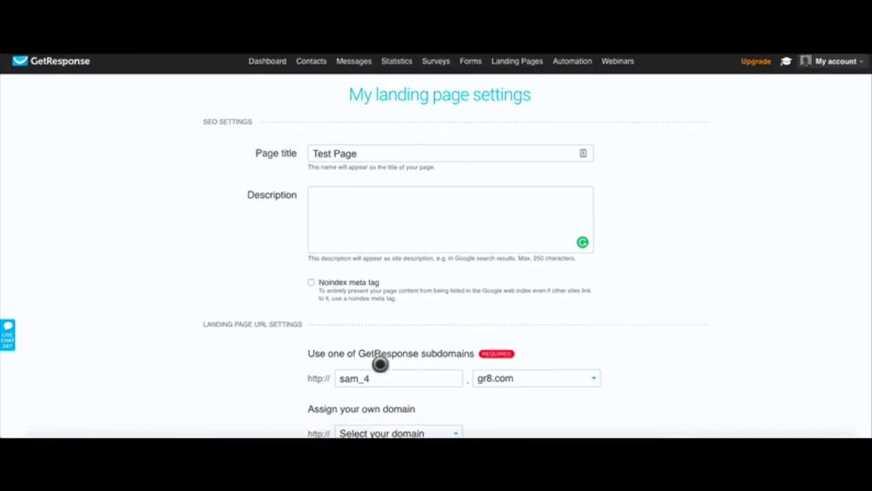
{"action": "scroll", "coordinate": [380, 363], "scroll_direction": "down", "scroll_amount": 5}
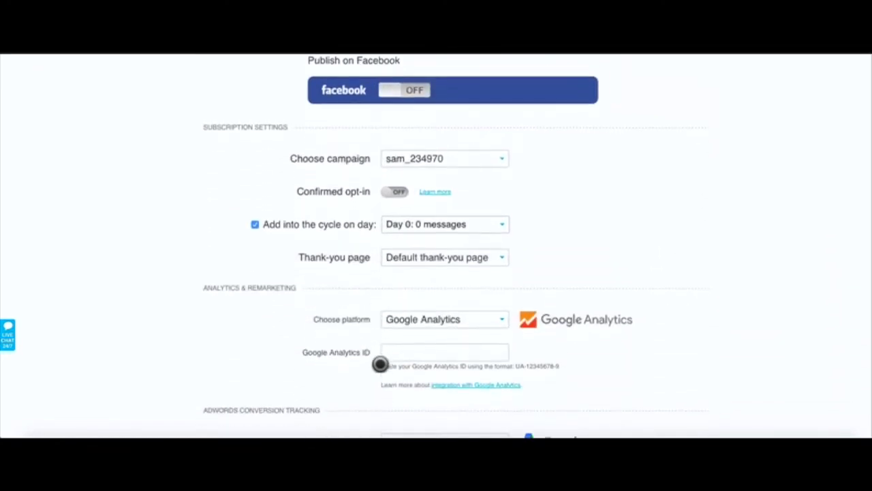
{"action": "left_click", "coordinate": [834, 401]}
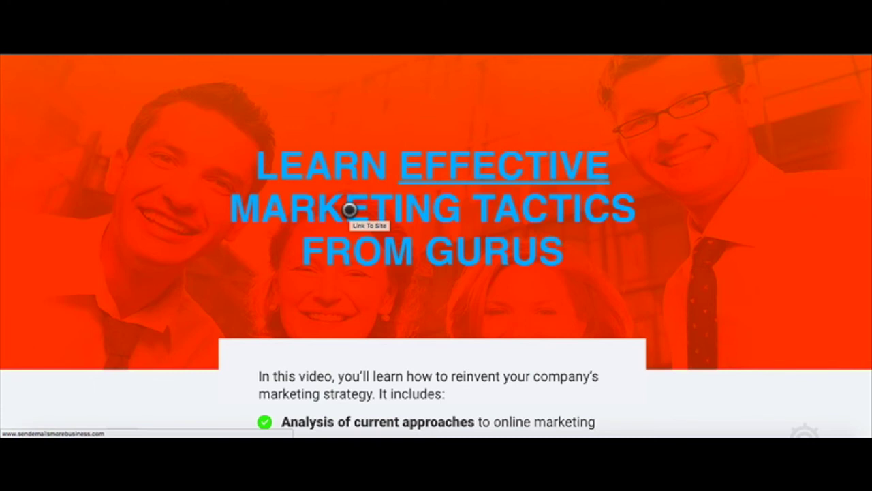
Step: Follow the live landing page headline's Link To Site
{"action": "left_click", "coordinate": [446, 210]}
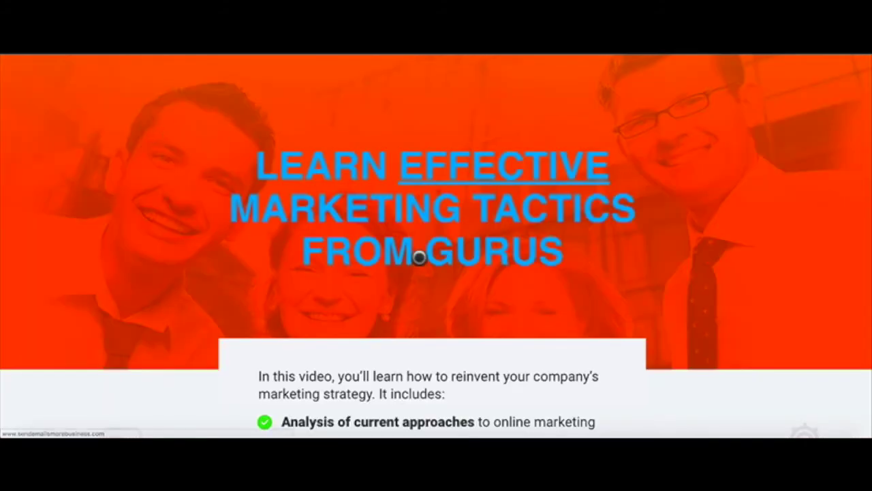
Step: Enter a test e-mail address in the sign-up form, fixing typos, and submit it
{"action": "scroll", "coordinate": [417, 255], "scroll_direction": "down", "scroll_amount": 5}
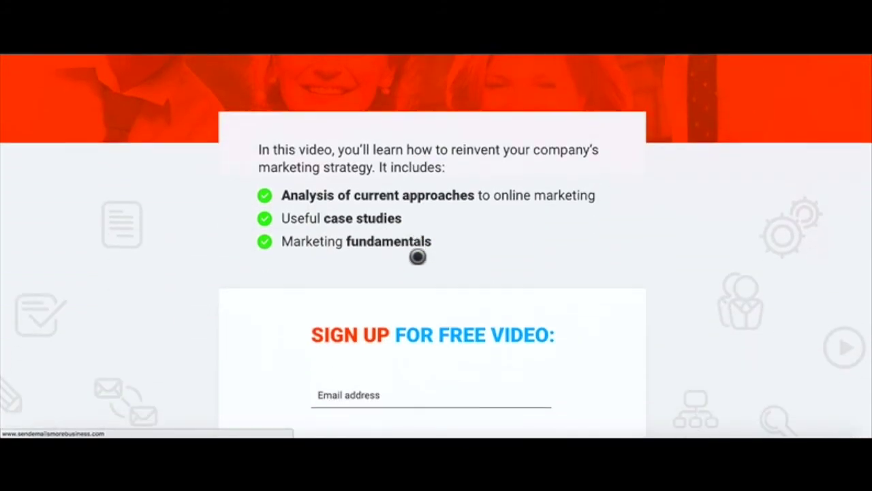
{"action": "scroll", "coordinate": [417, 256], "scroll_direction": "down", "scroll_amount": 3}
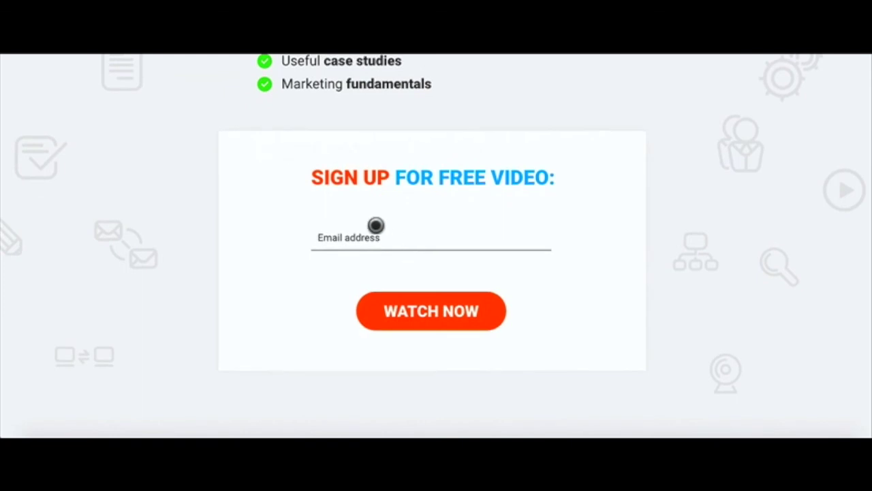
{"action": "left_click", "coordinate": [383, 239]}
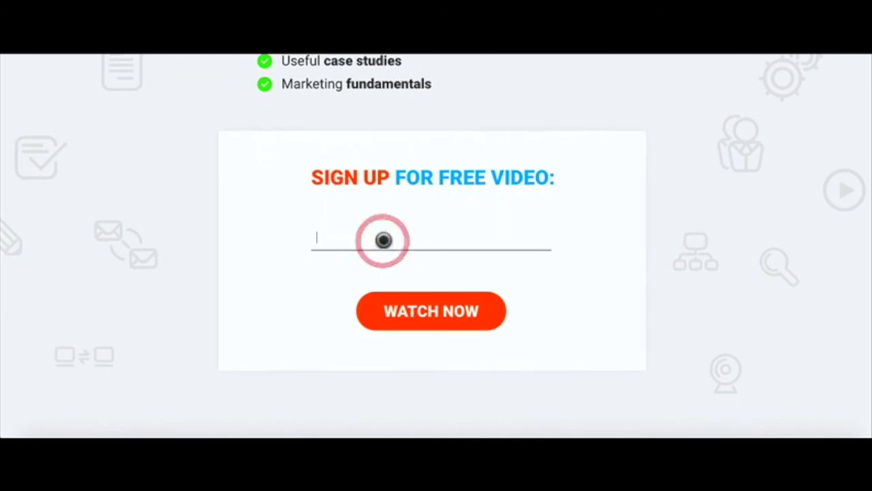
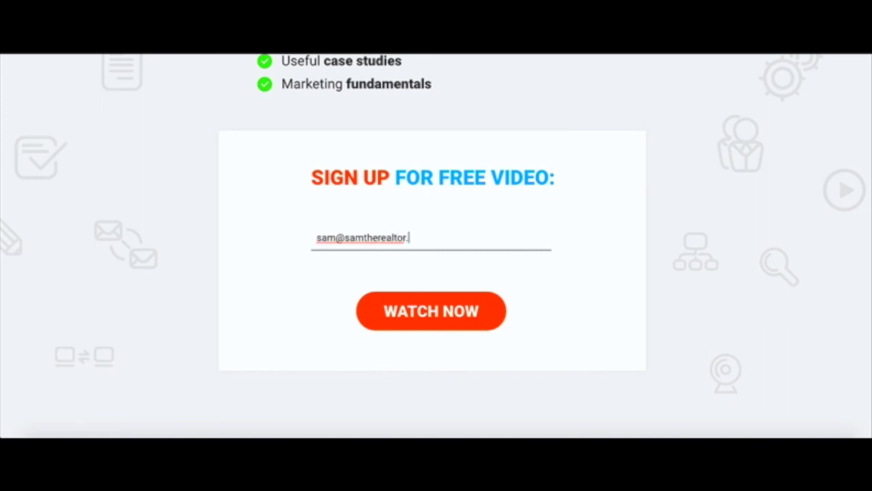
{"action": "left_click", "coordinate": [421, 315]}
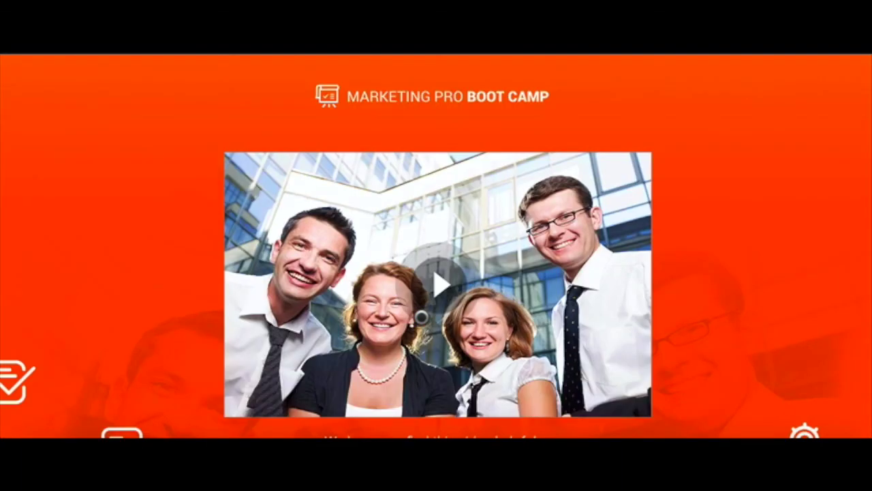